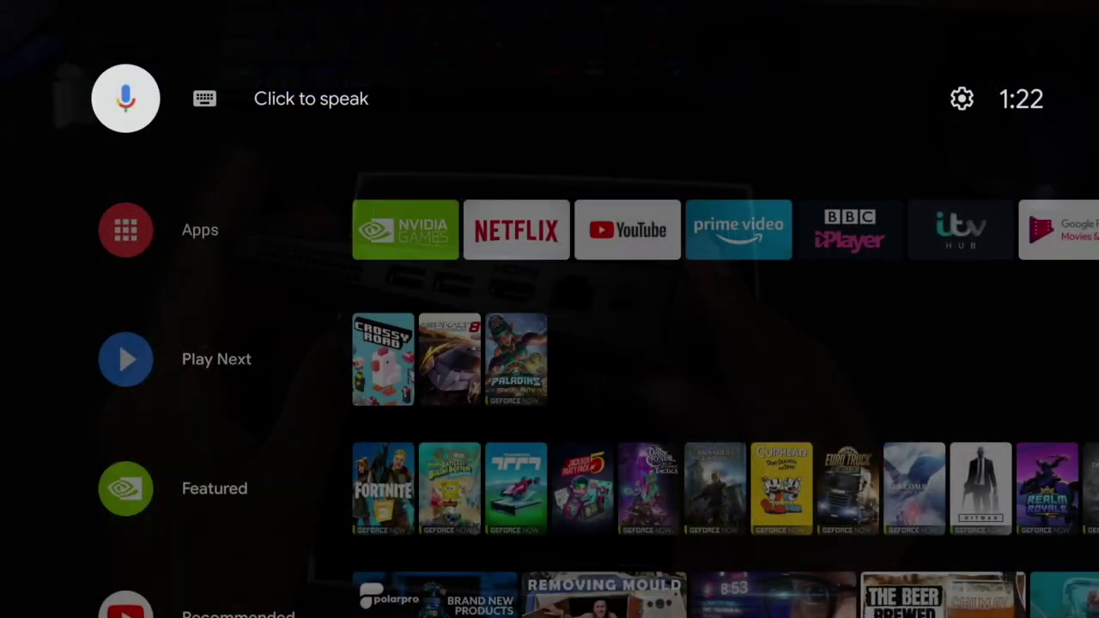
- Subscribe to the TechFigure YouTube channel and set its notification bell to All
key(Down)
key(Down)
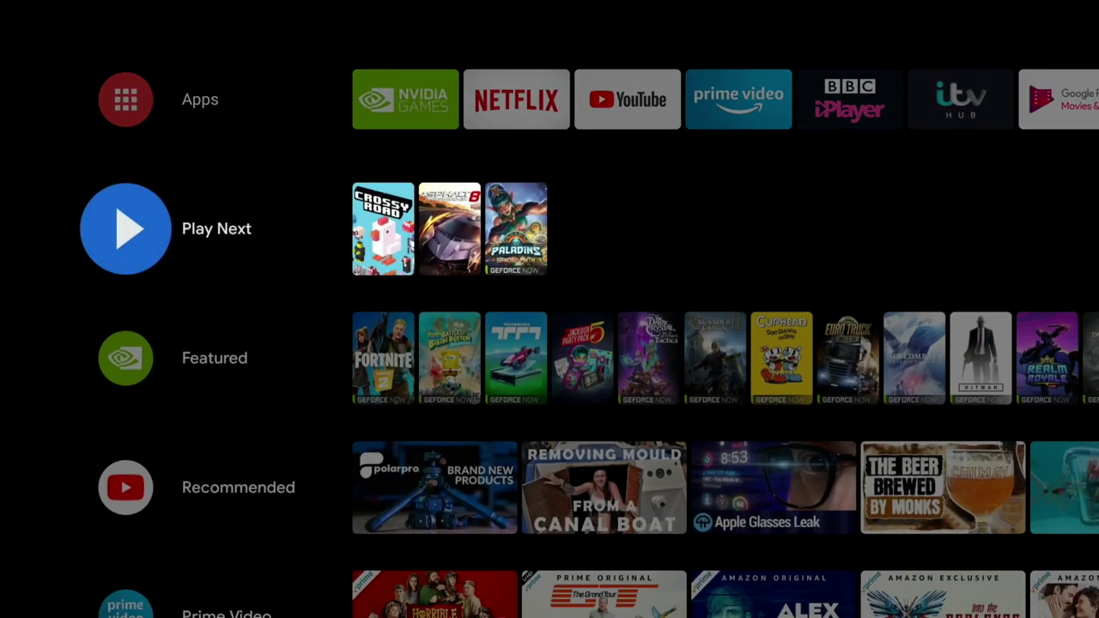
key(Down)
key(Down)
key(Down)
key(Down)
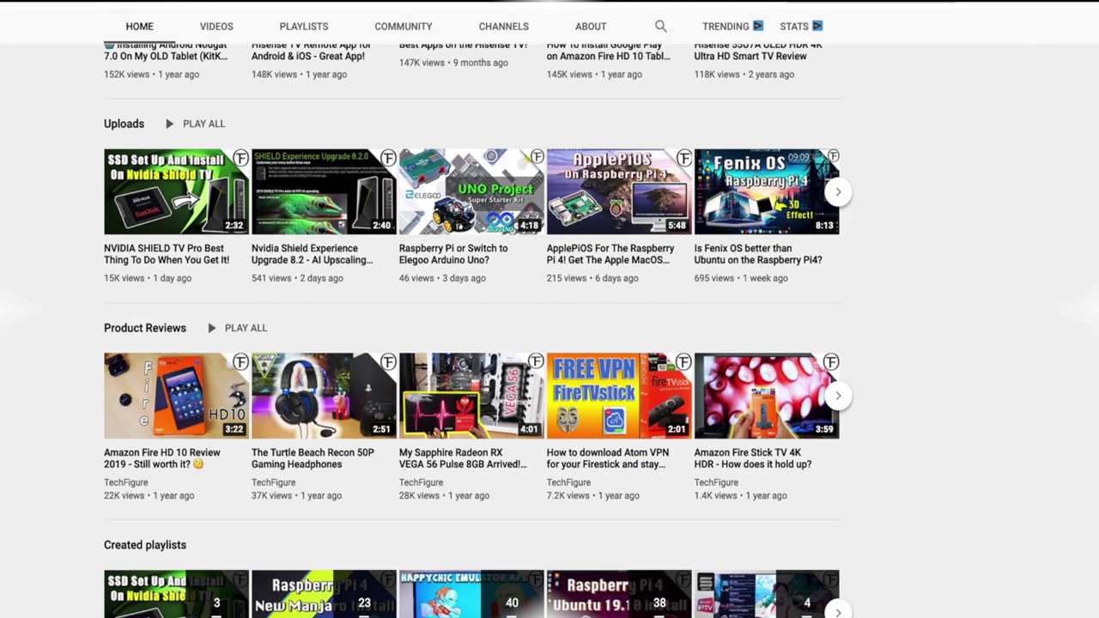
scroll(549, 343, up, 5)
scroll(550, 343, up, 3)
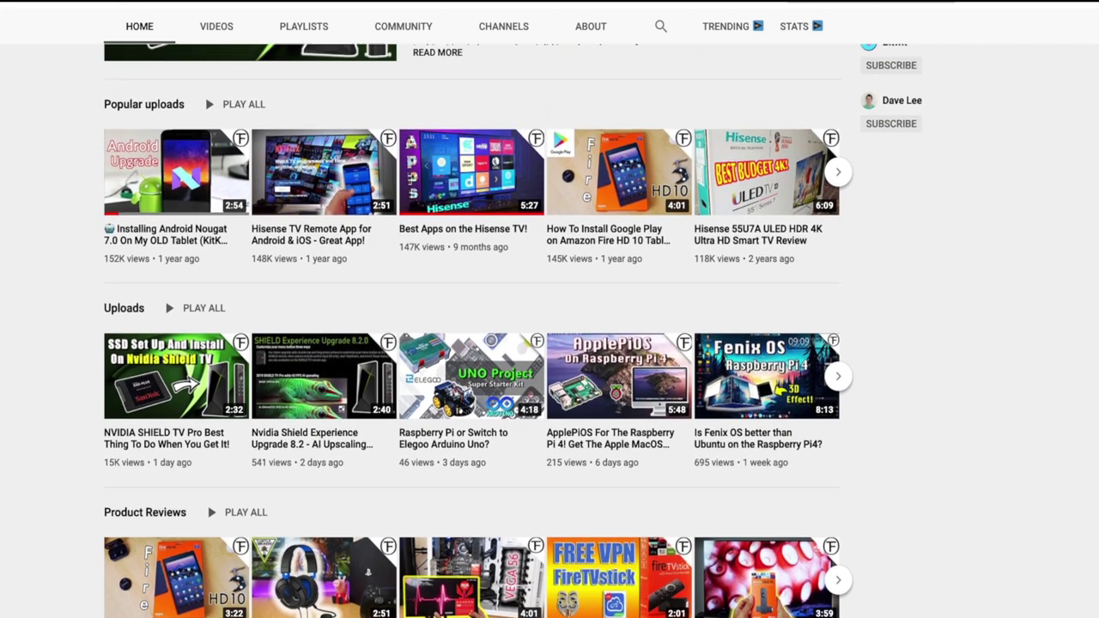
scroll(549, 343, up, 2)
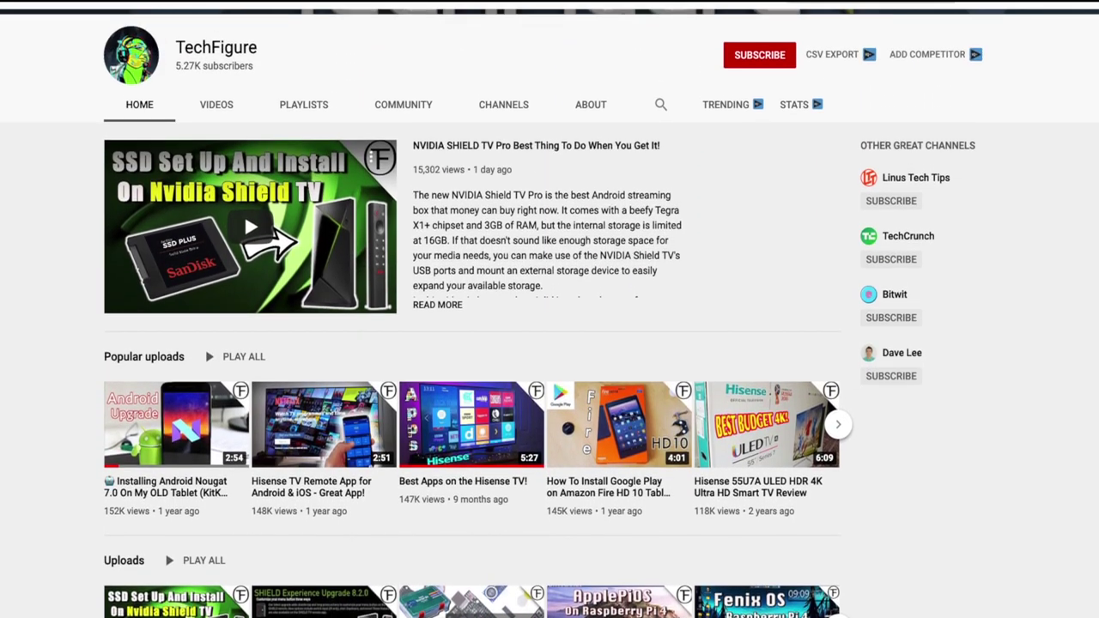
scroll(549, 344, up, 2)
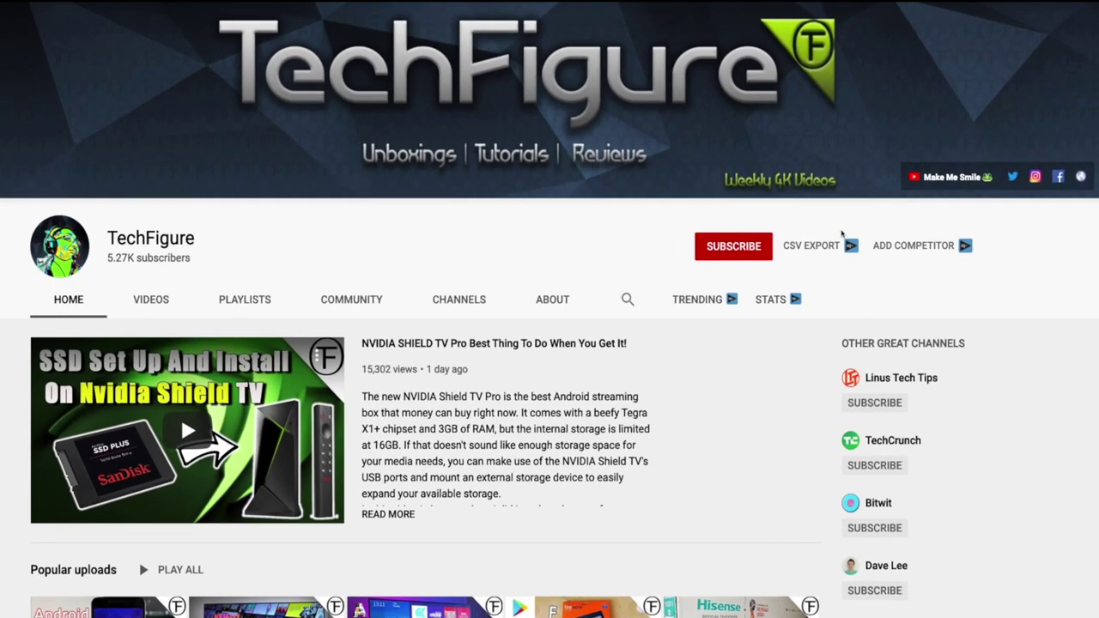
click(756, 248)
click(697, 242)
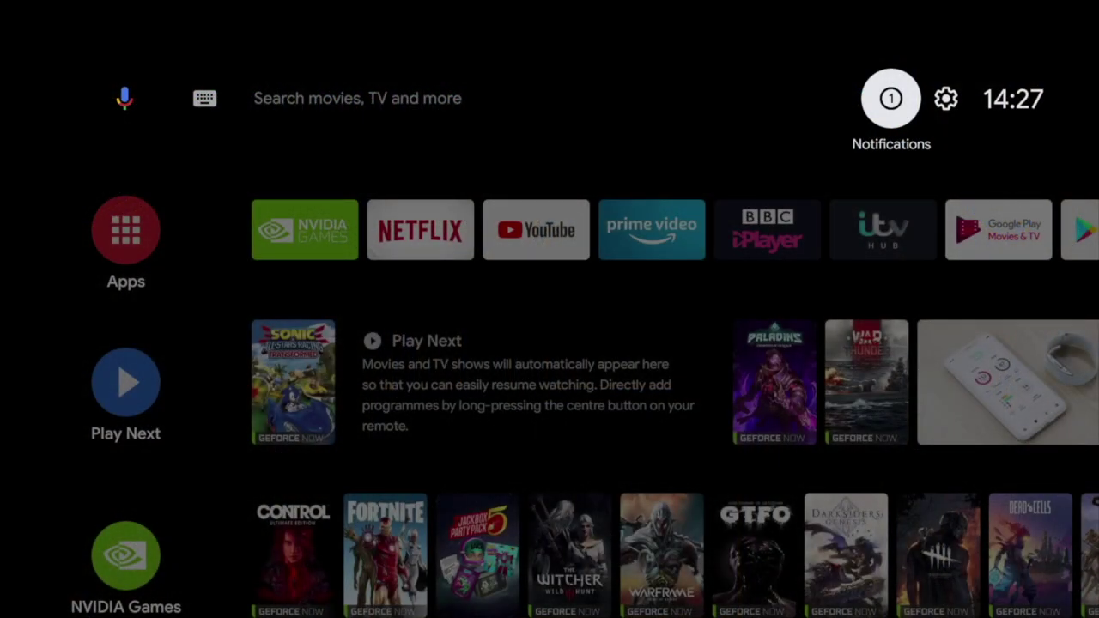
- From the SABRENT USB notification, format the drive as device storage and move data now
key(Left)
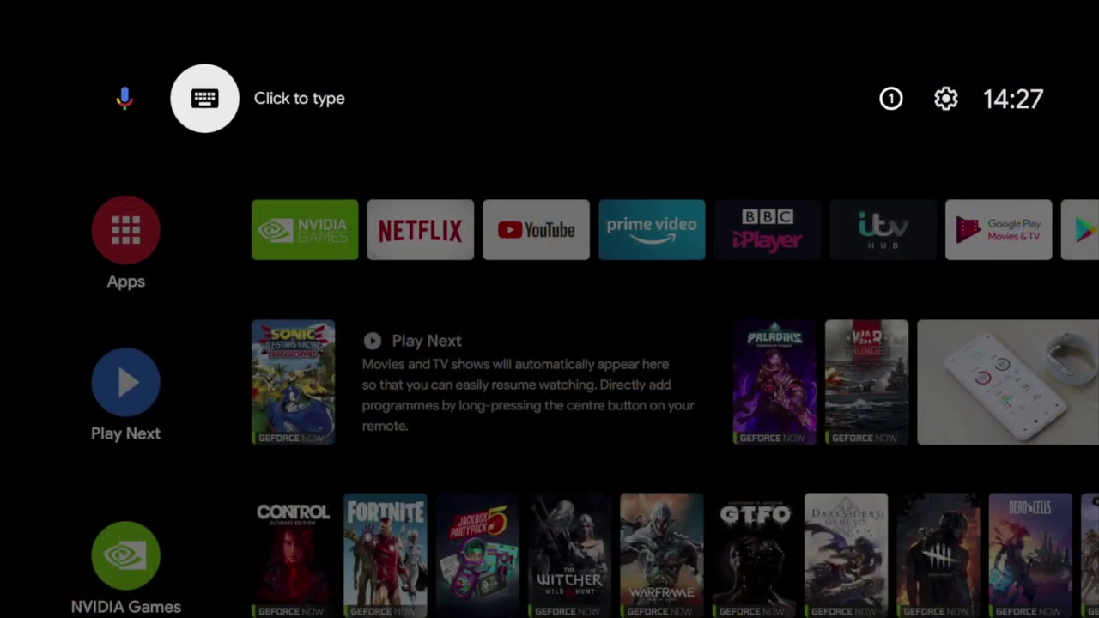
key(Right)
key(Return)
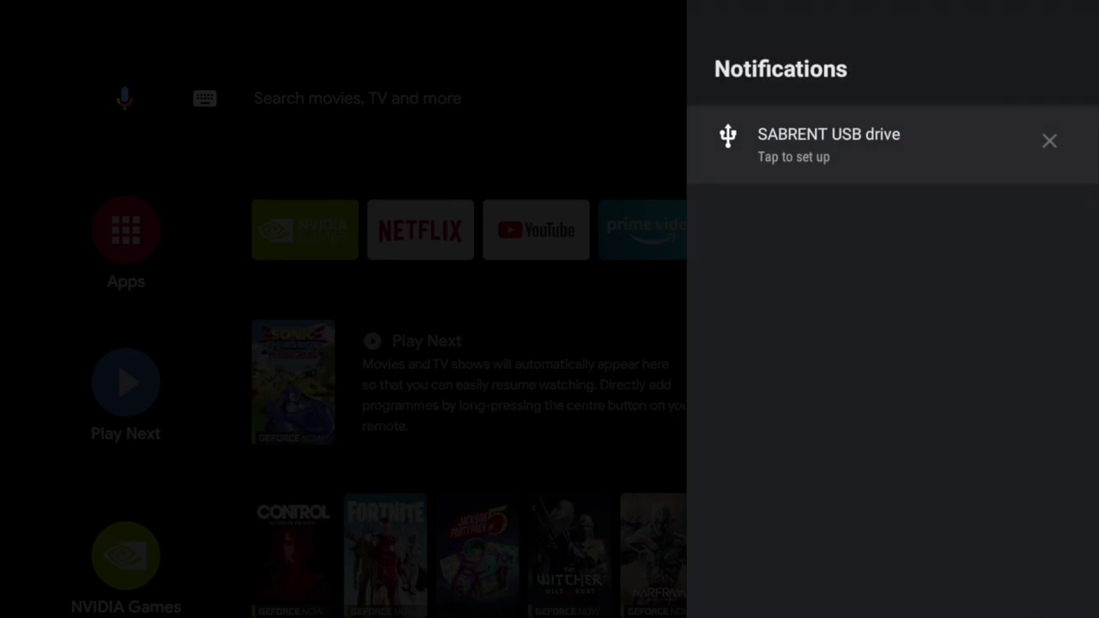
key(Return)
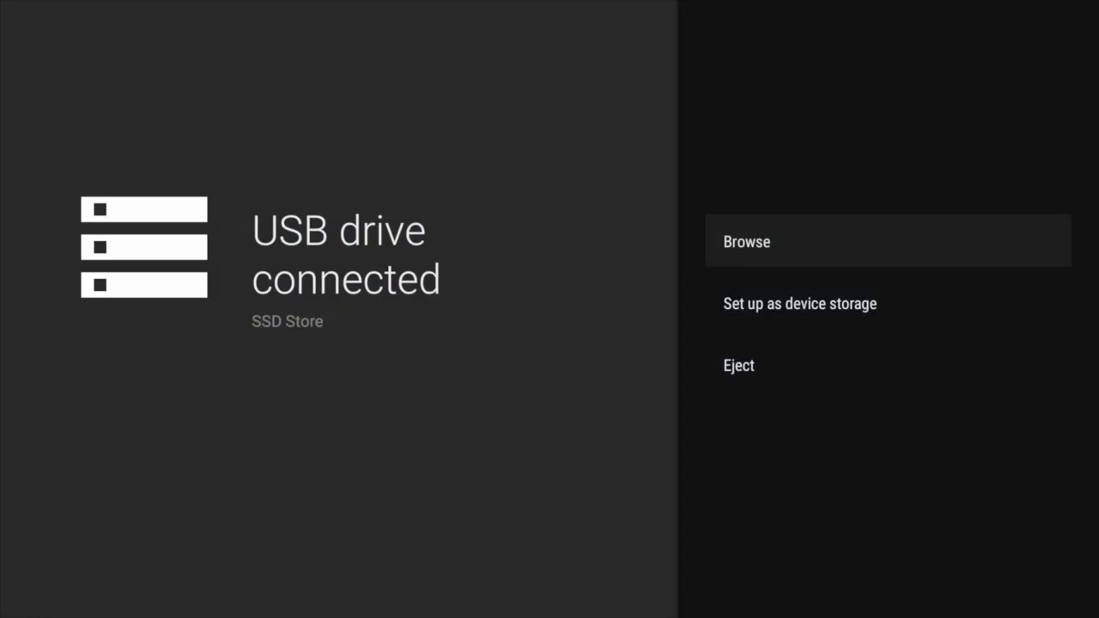
key(Down)
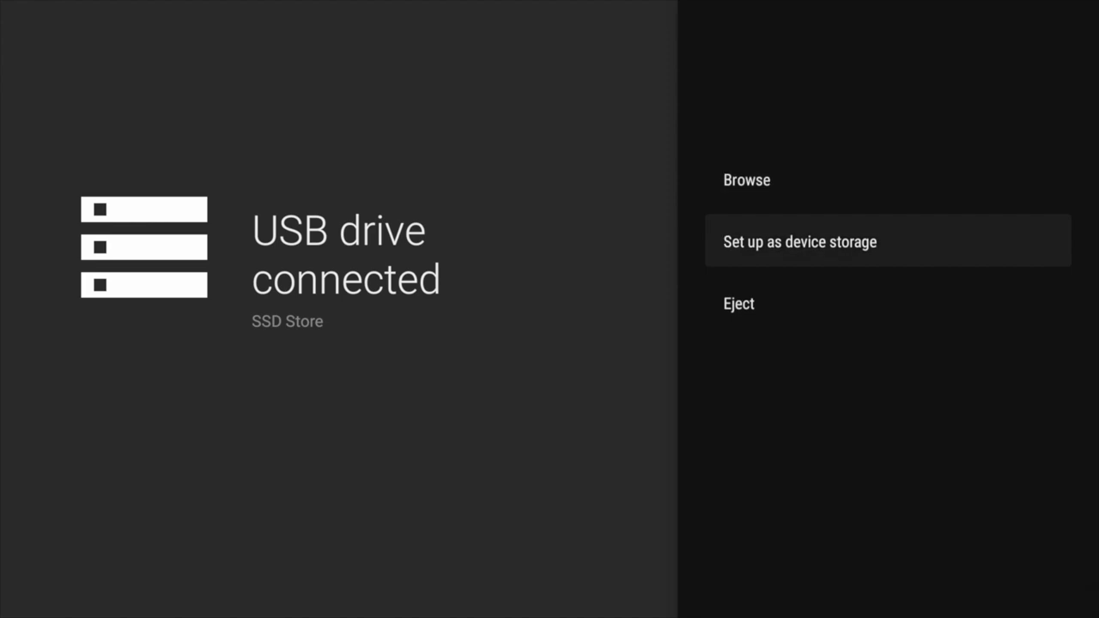
key(Return)
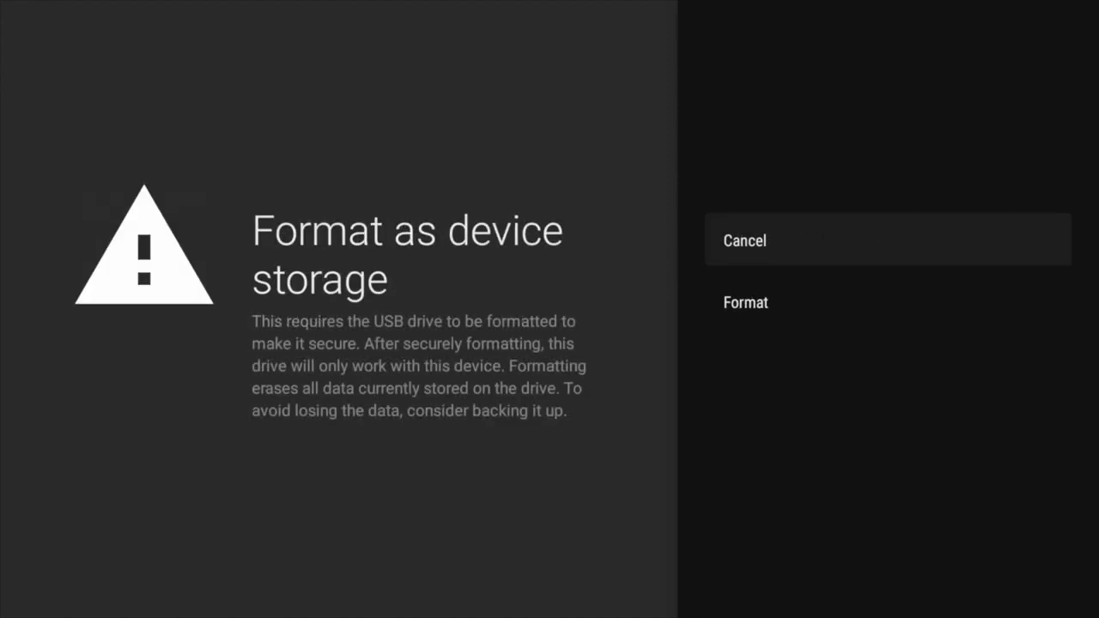
key(Return)
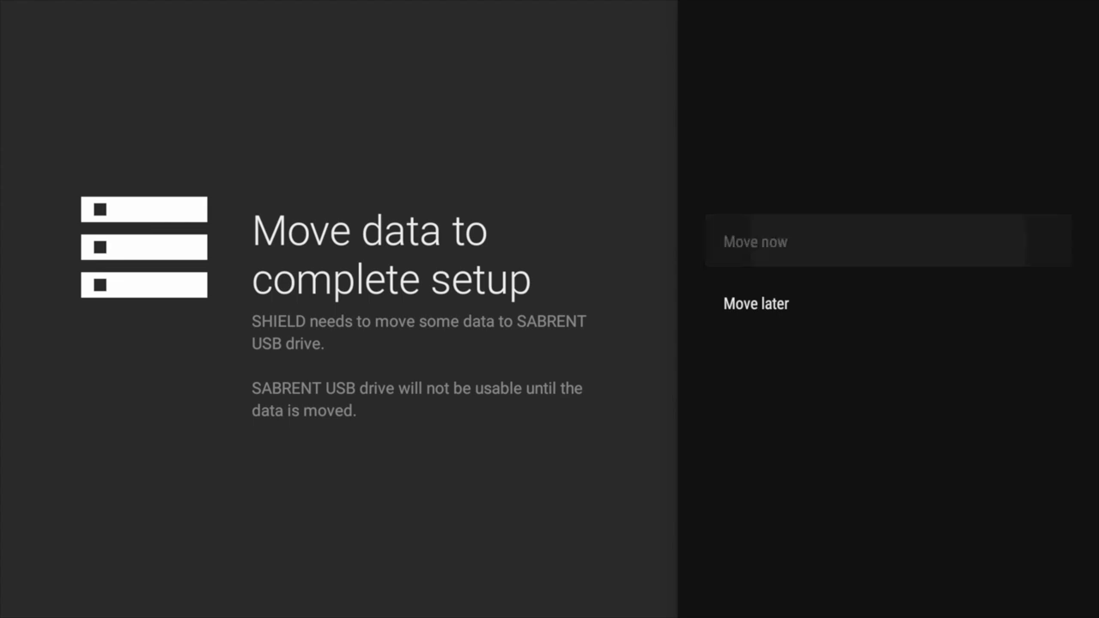
key(Return)
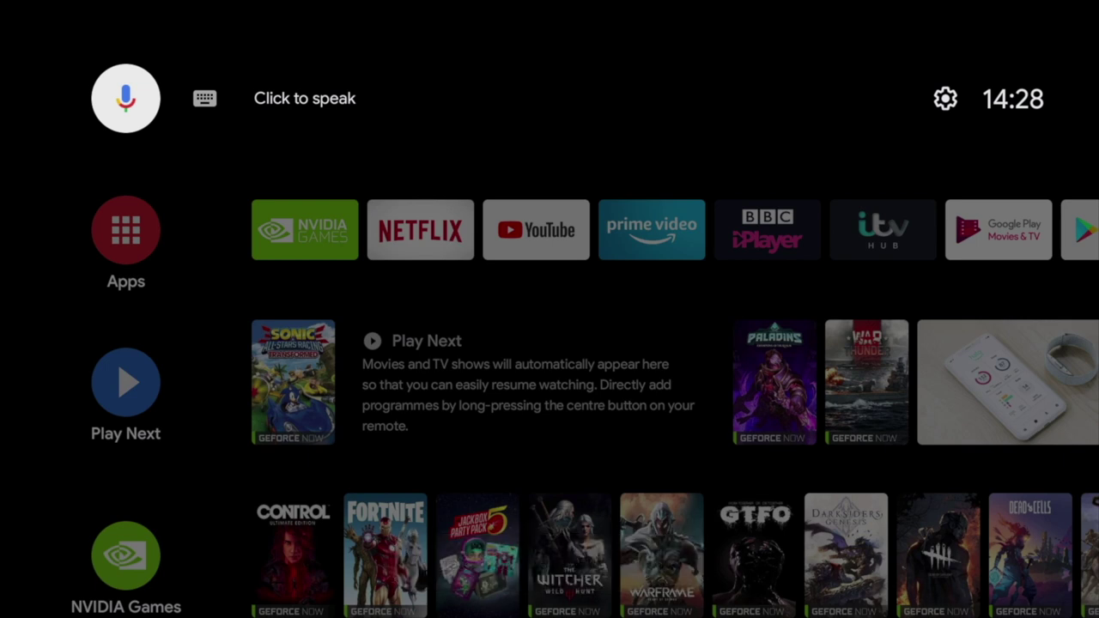
key(Return)
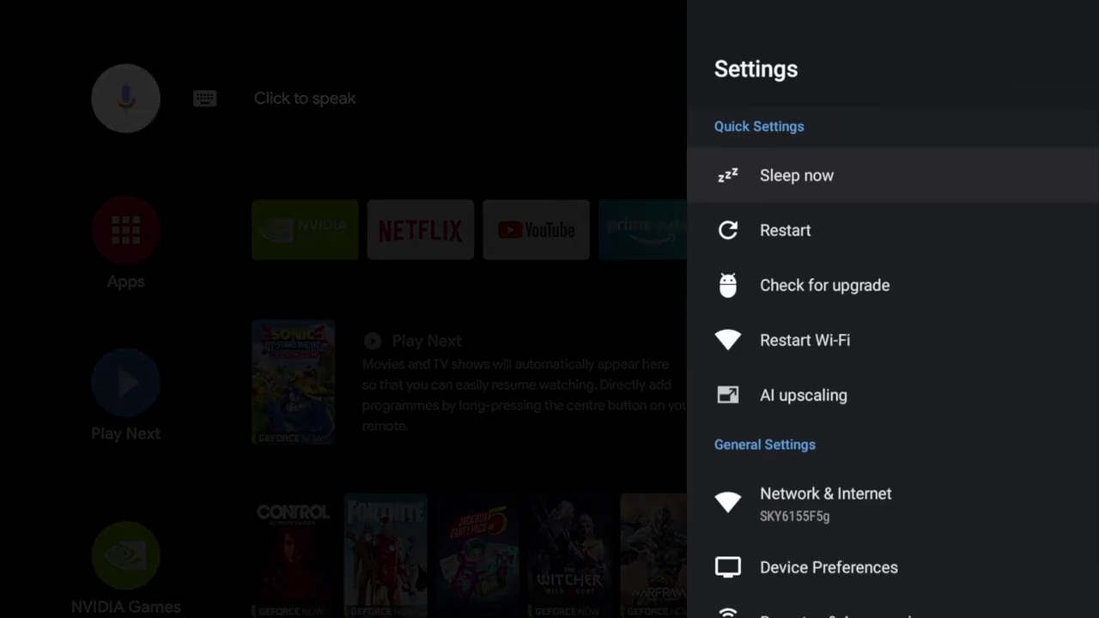
key(Down)
key(Down)
key(Down)
key(Down)
key(Down)
key(Down)
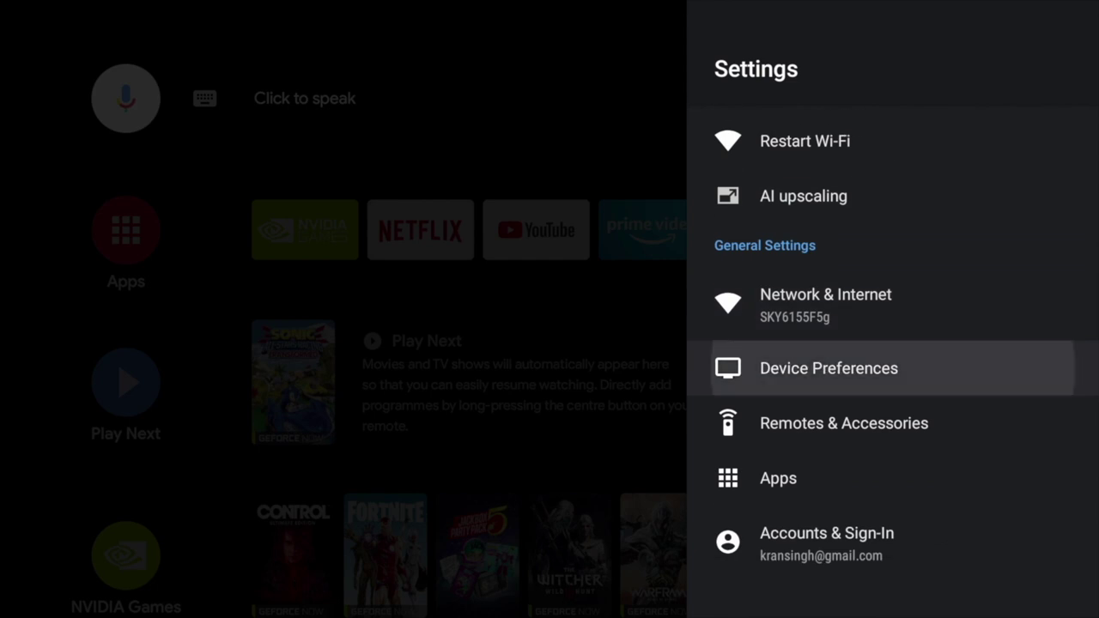
key(Return)
key(Down)
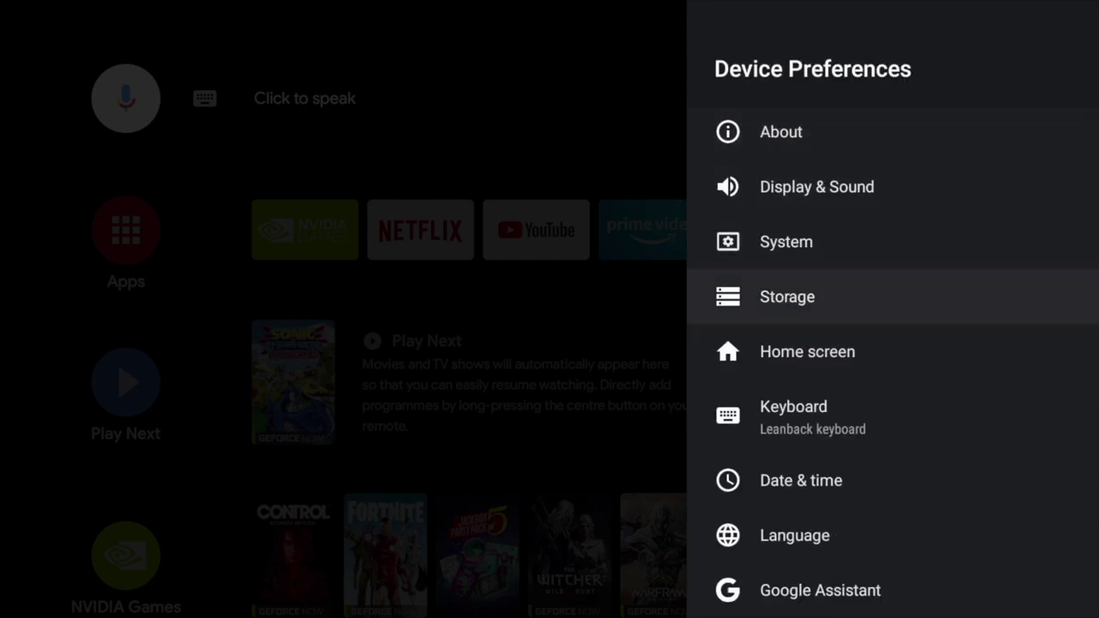
key(Return)
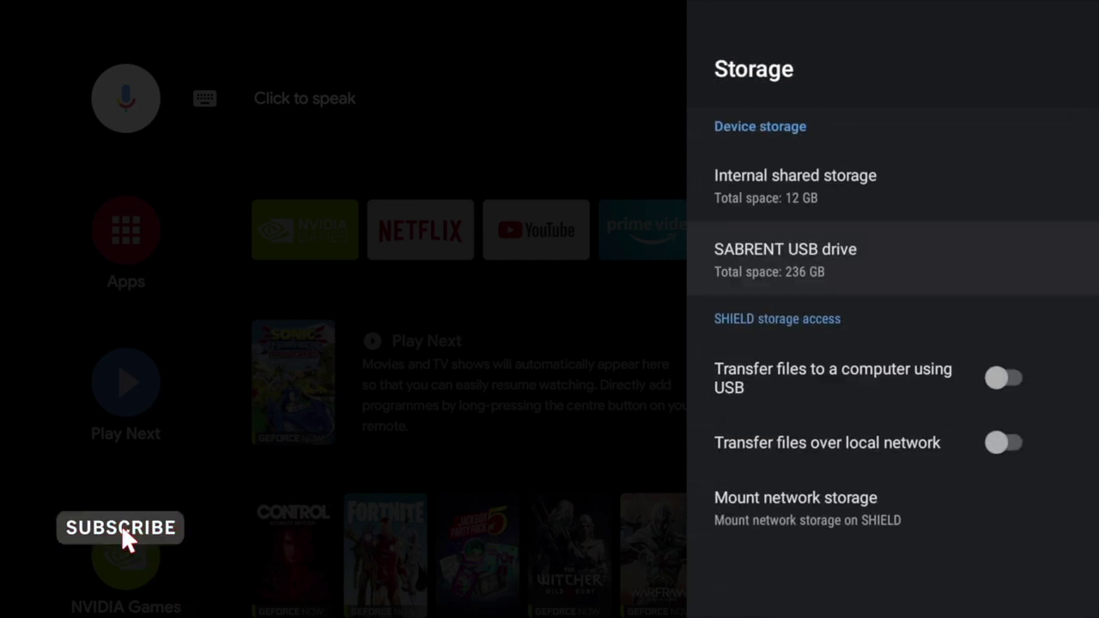
key(Return)
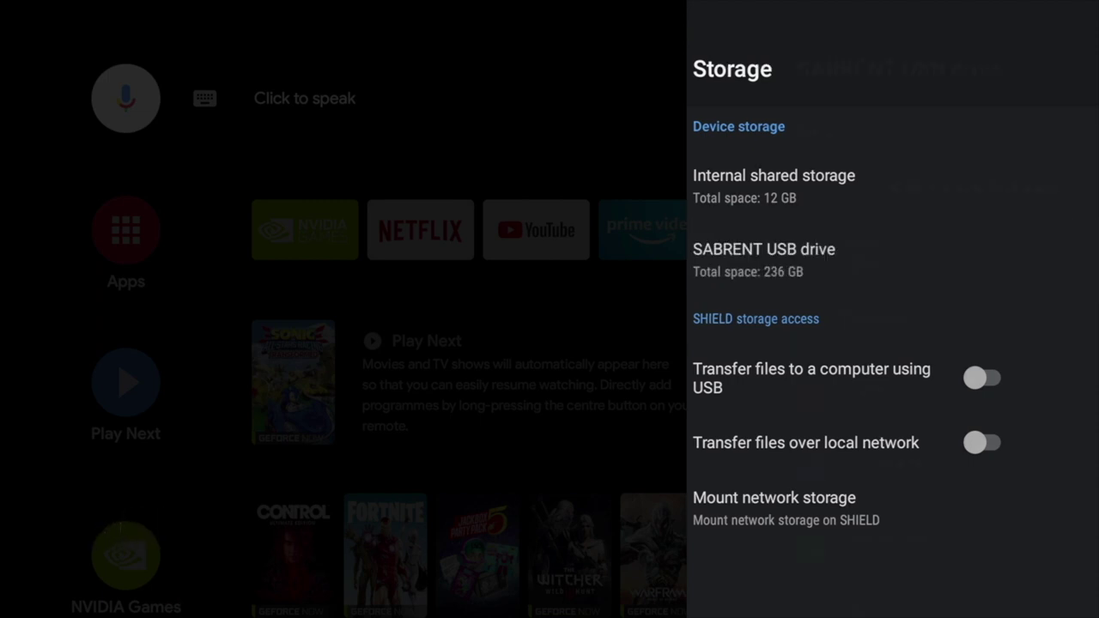
key(Down)
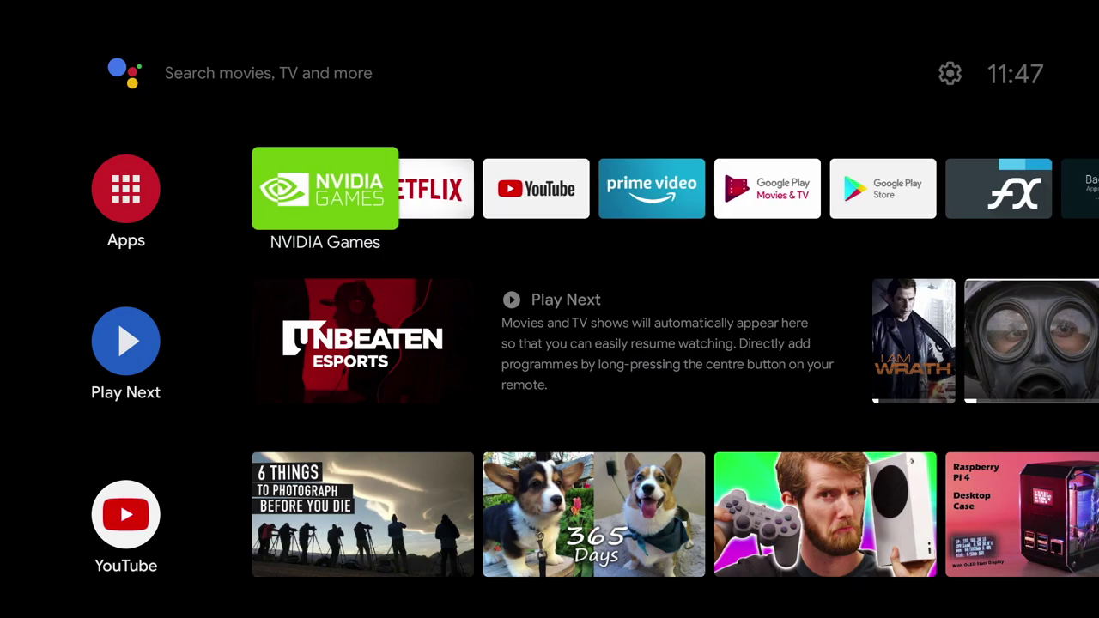
- Launch Plex from the apps row and show its Home page of Recently Added and Most Popular titles
key(Right)
key(Right)
key(Right)
key(Right)
key(Right)
key(Right)
key(Right)
key(Right)
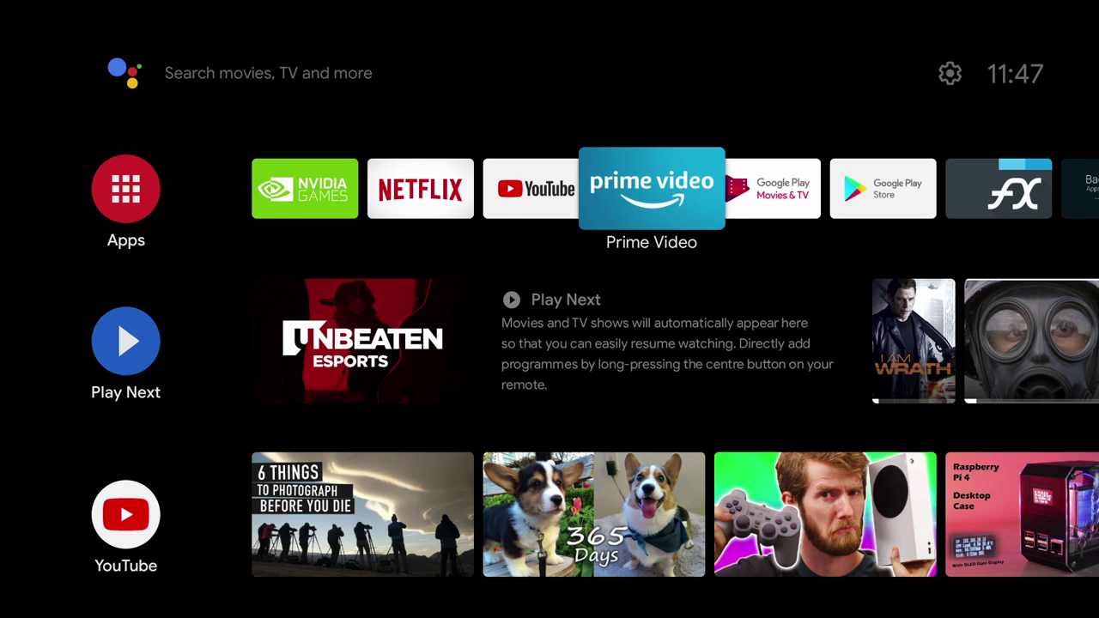
key(Right)
key(Right)
key(Right)
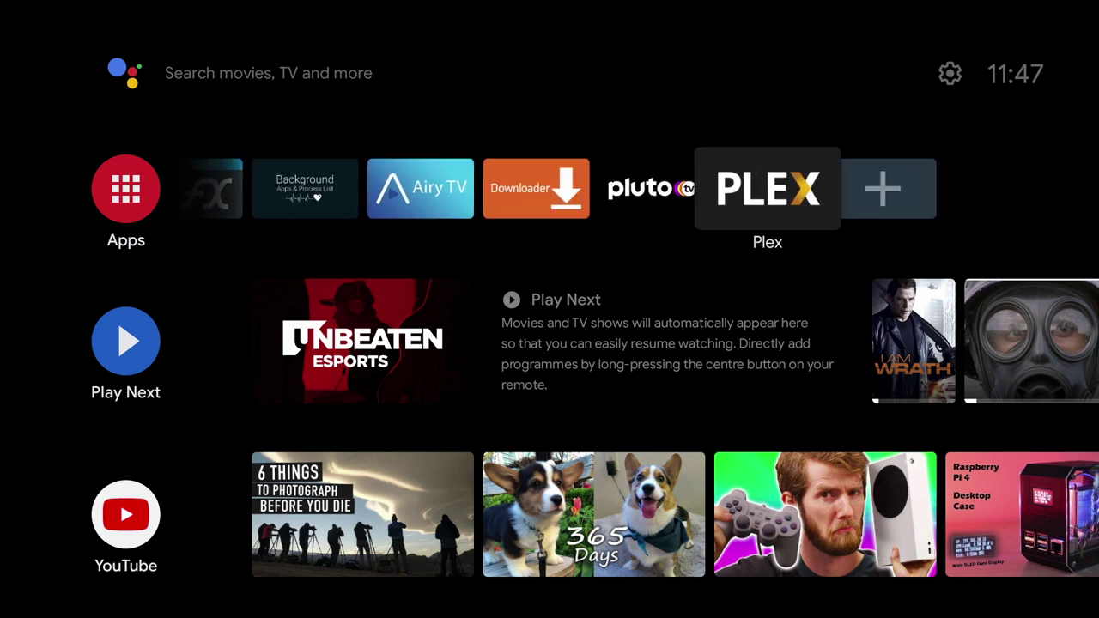
key(Return)
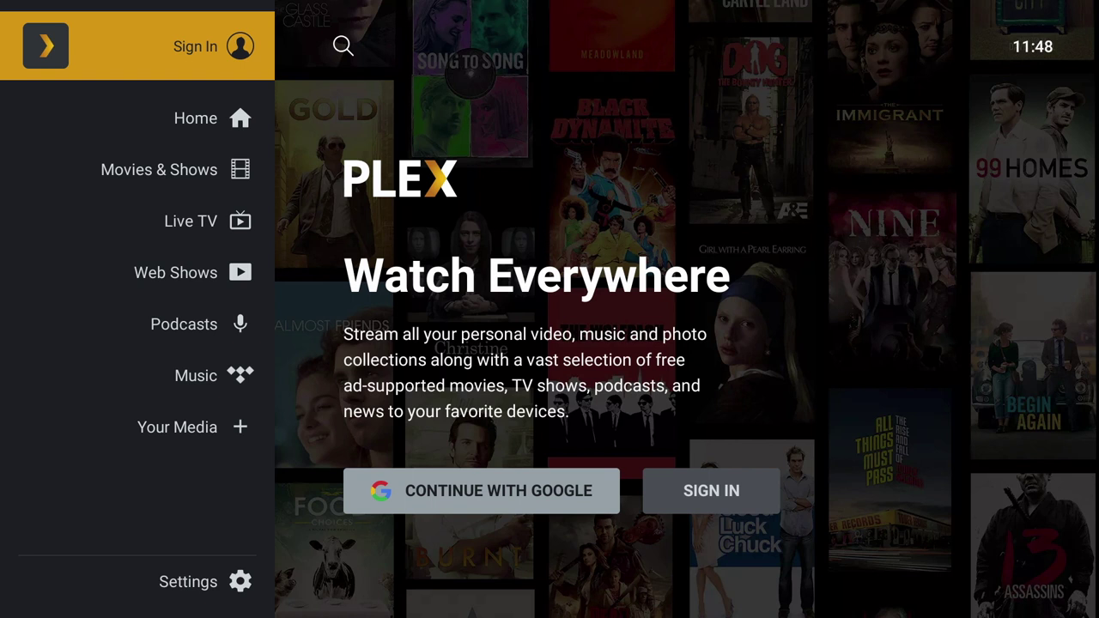
key(Down)
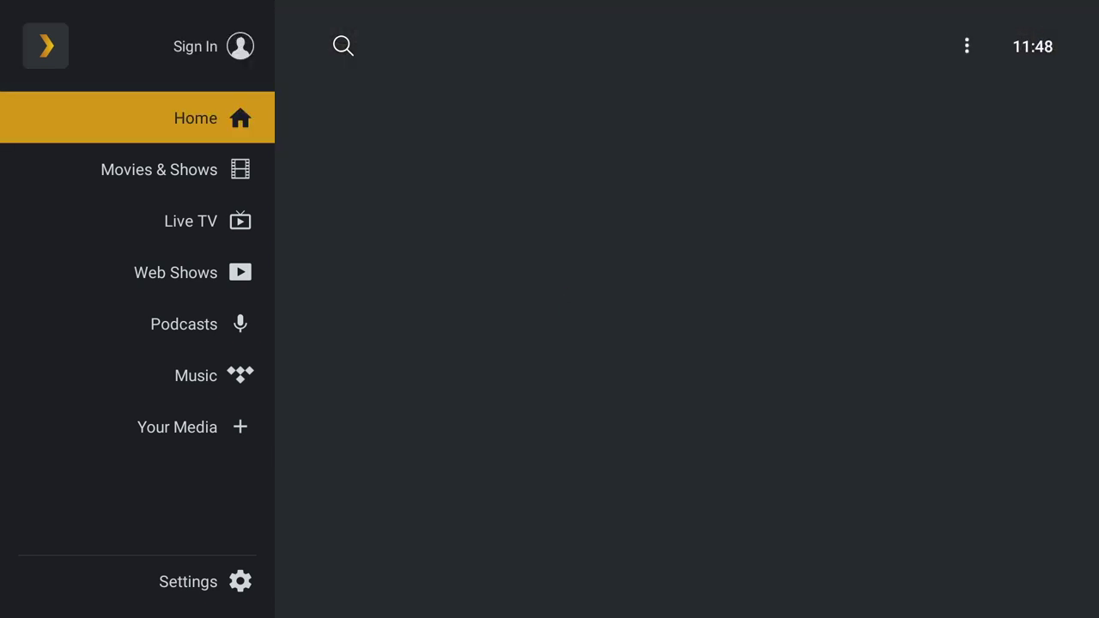
key(Right)
key(Left)
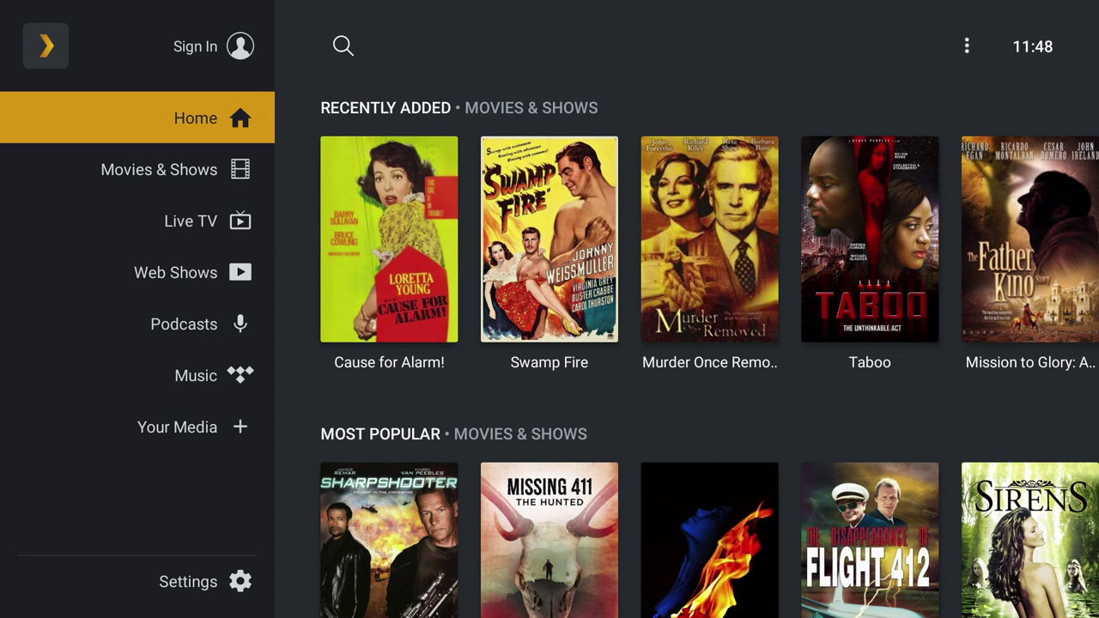
- Browse the Recently Added, Most Popular, Plex Picks, The Dojo and Featured Channels rows
key(Right)
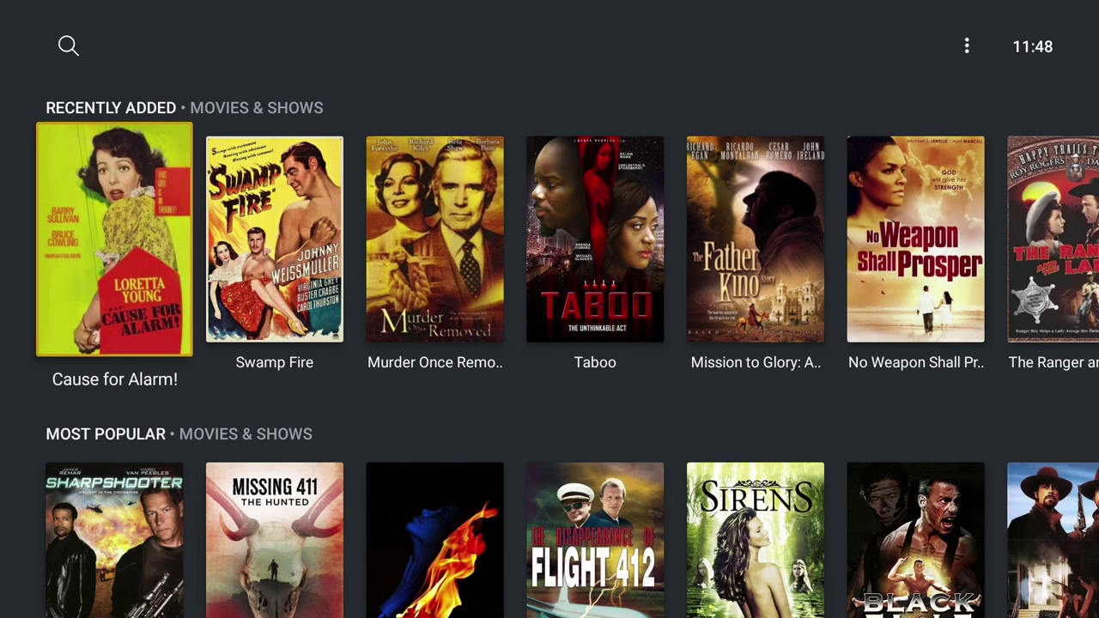
key(Right)
key(Right)
key(Right)
key(Right)
key(Right)
key(Right)
key(Right)
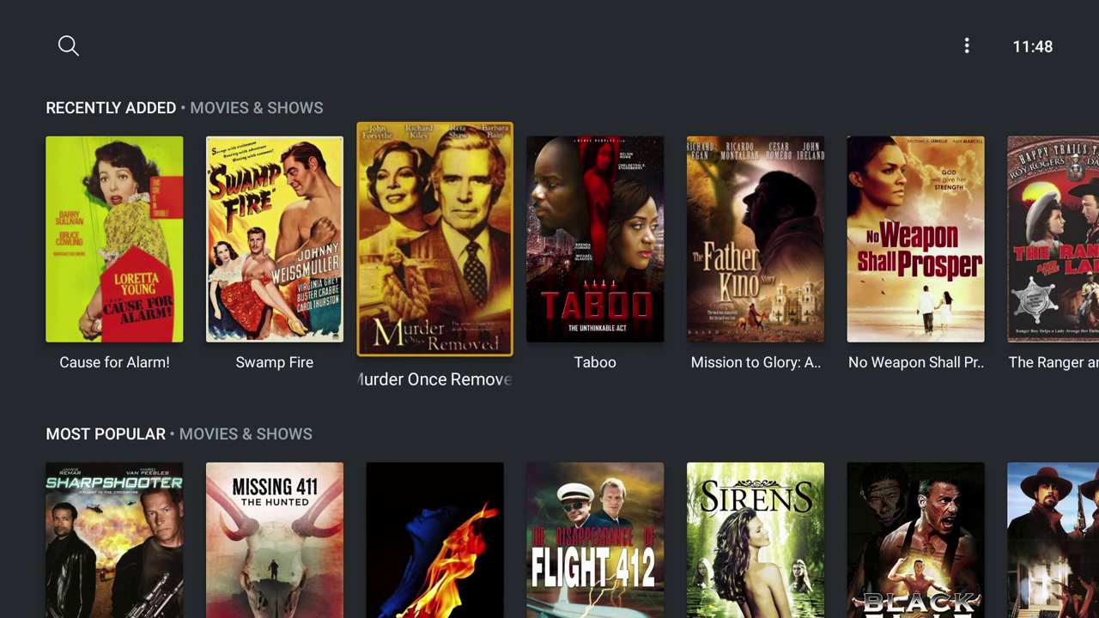
key(Right)
key(Right)
key(Right)
key(Right)
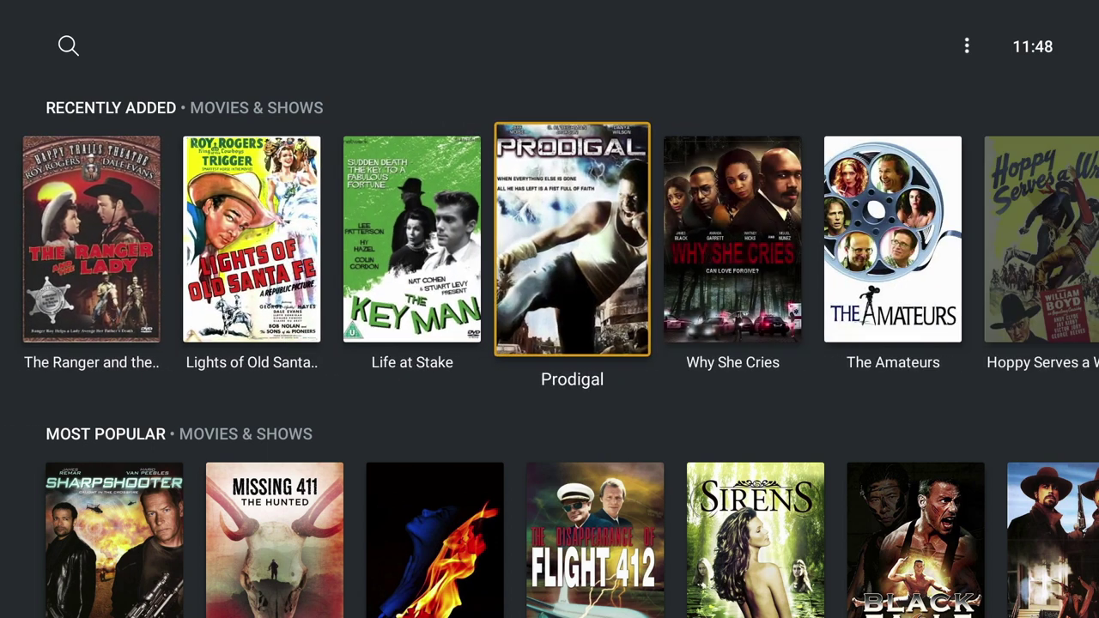
key(Right)
key(Right)
key(Right)
key(Right)
key(Right)
key(Right)
key(Right)
key(Right)
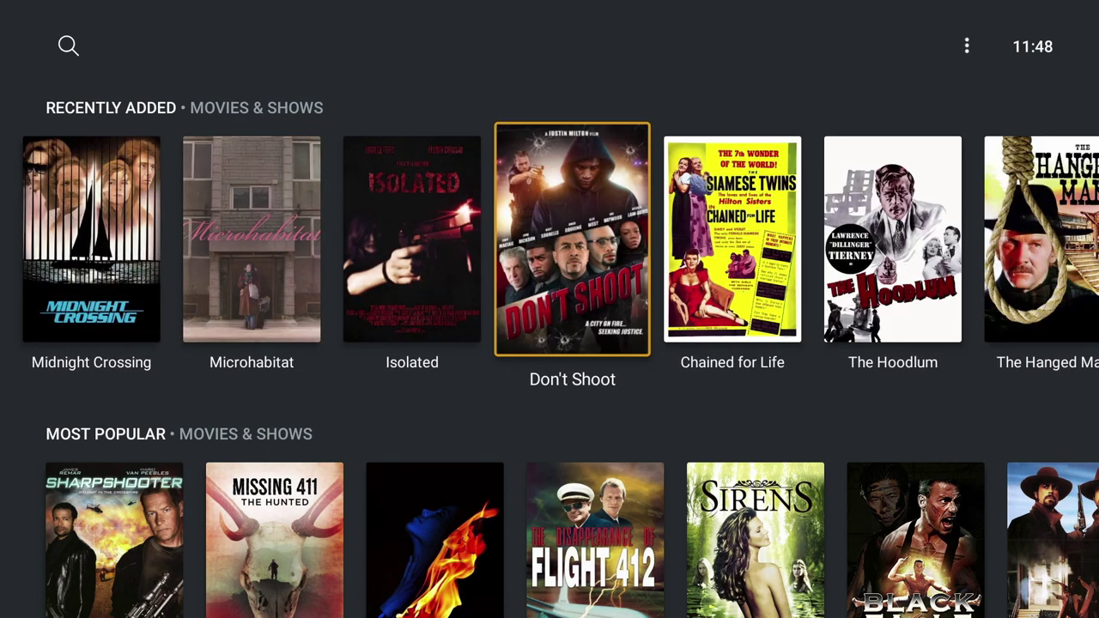
key(Down)
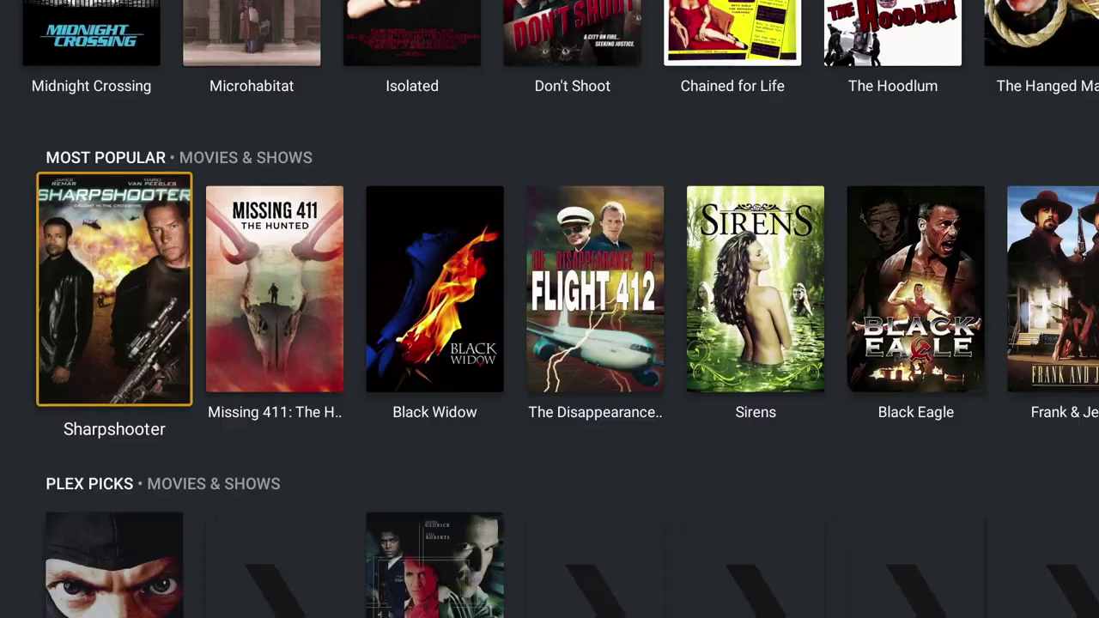
key(Right)
key(Down)
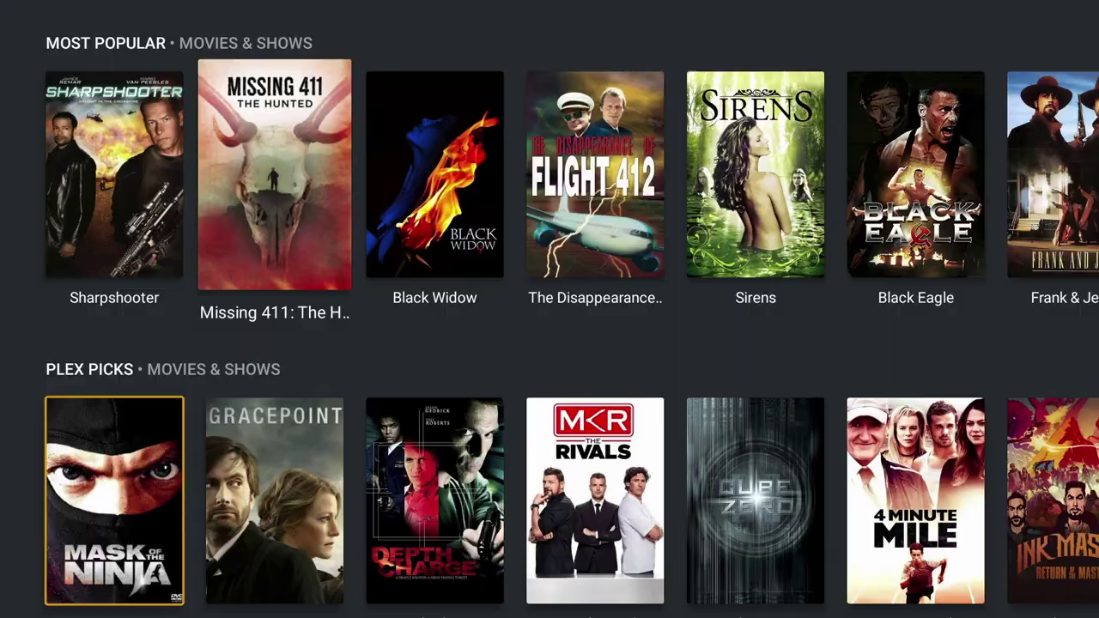
key(Down)
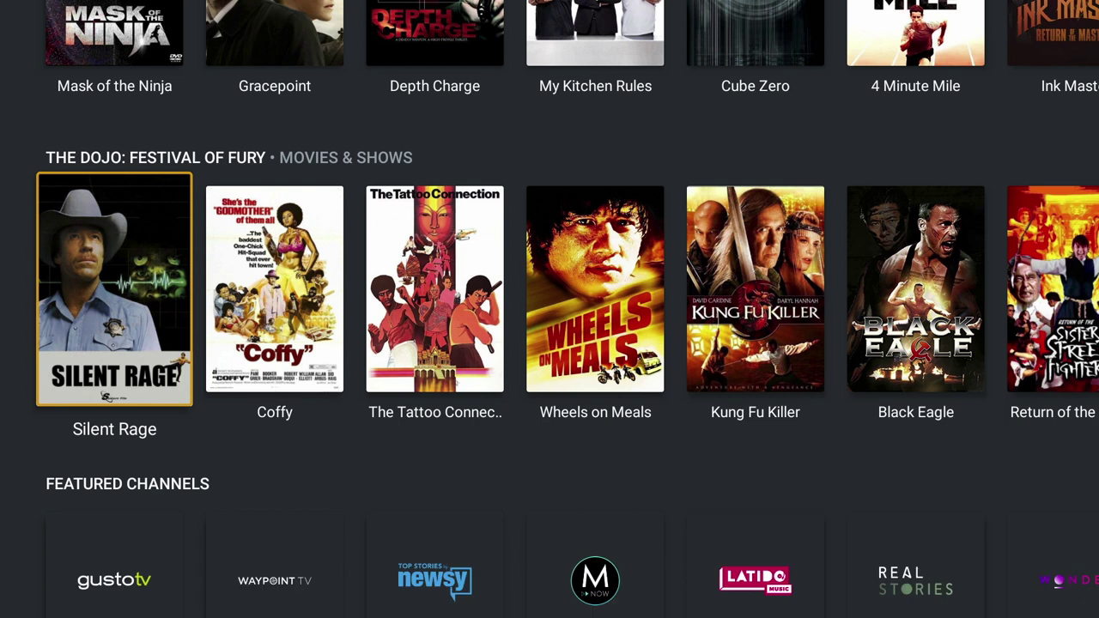
key(Down)
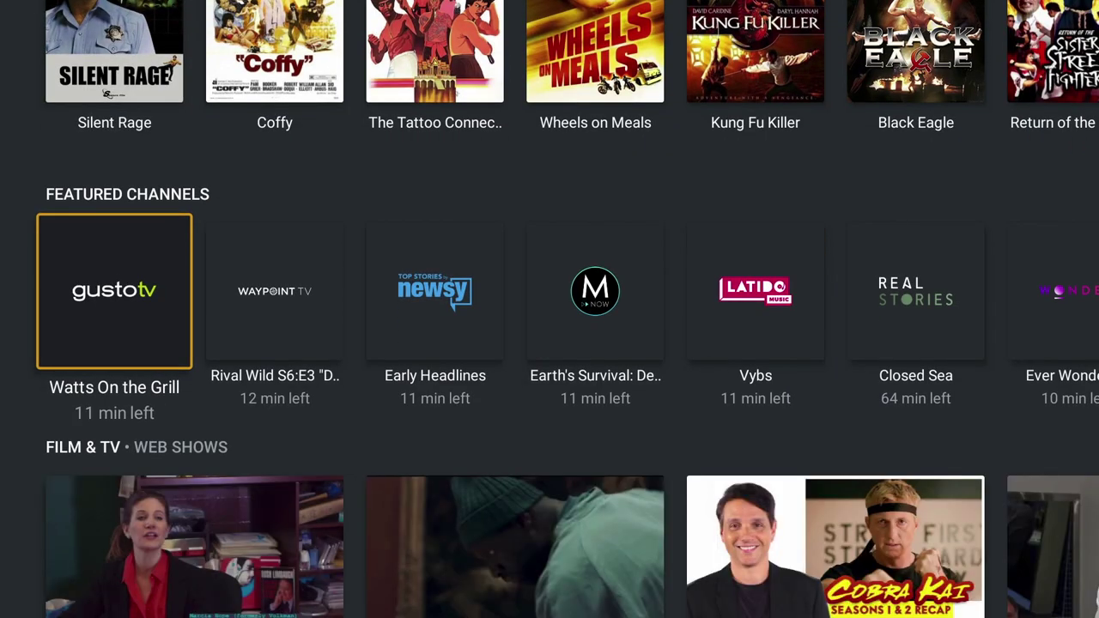
key(Right)
key(Right)
key(Right)
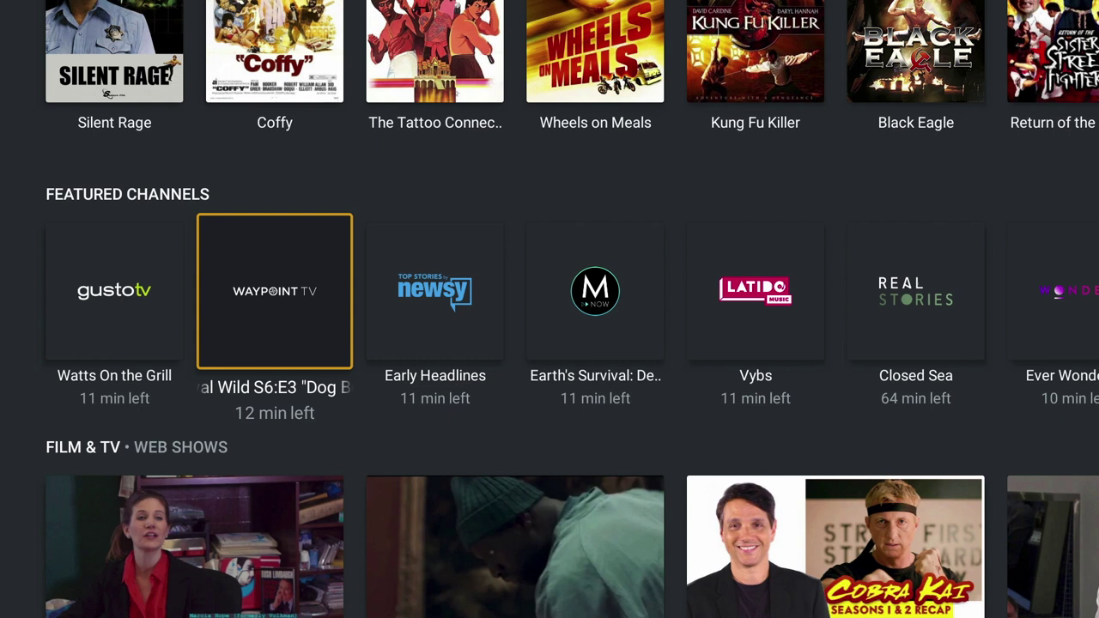
key(Right)
key(Right)
key(Right)
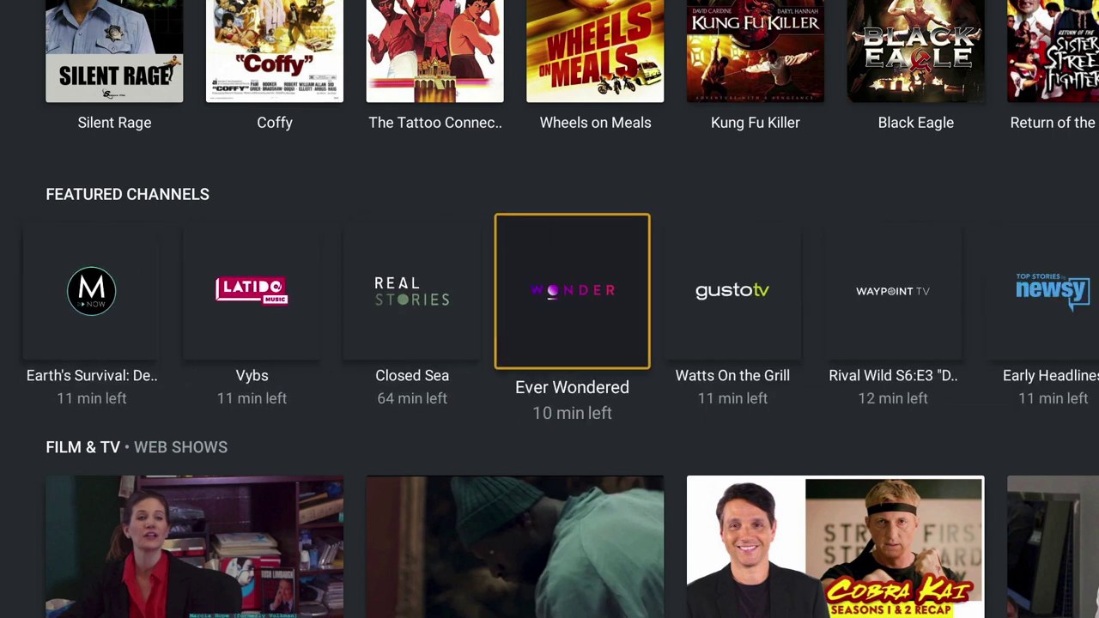
key(Right)
key(Right)
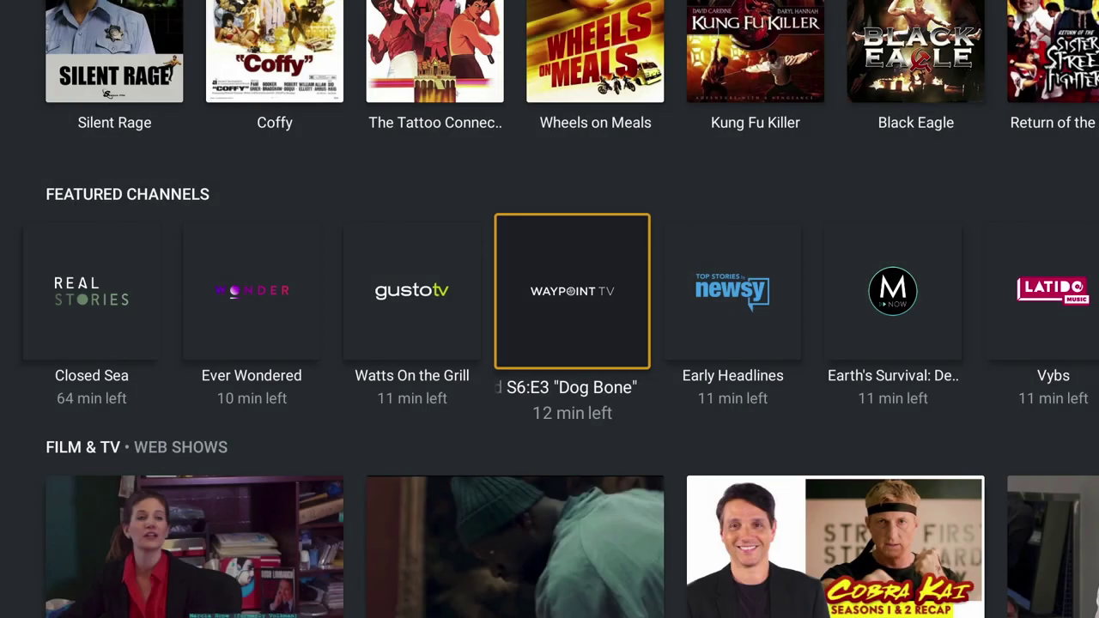
- Play the Coming 2 America trailer from the Film & TV web shows row
key(Right)
key(Right)
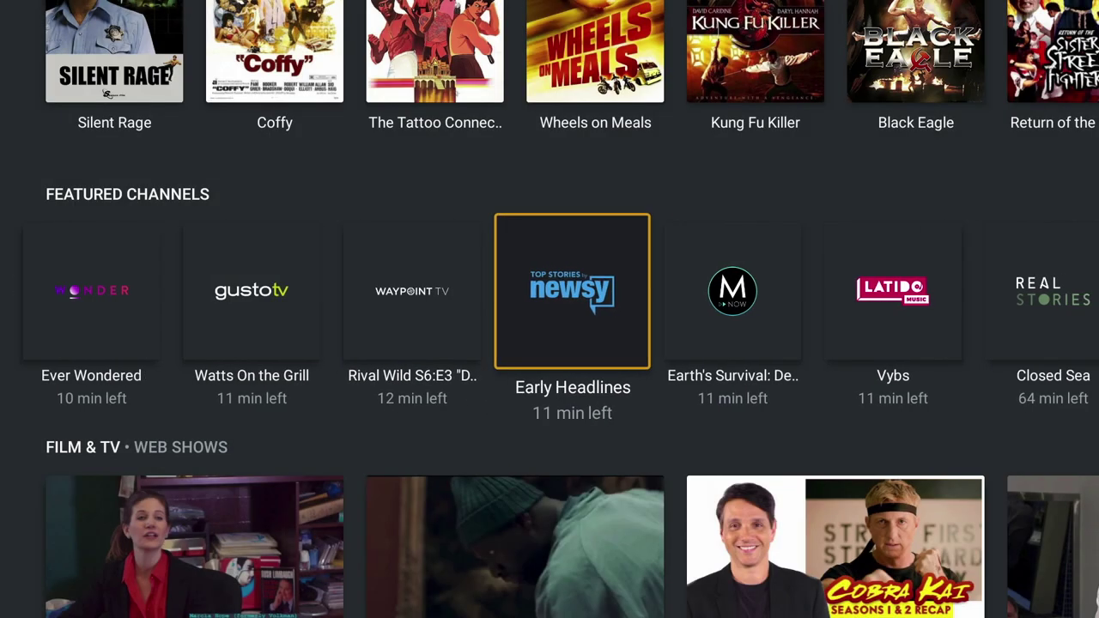
key(Down)
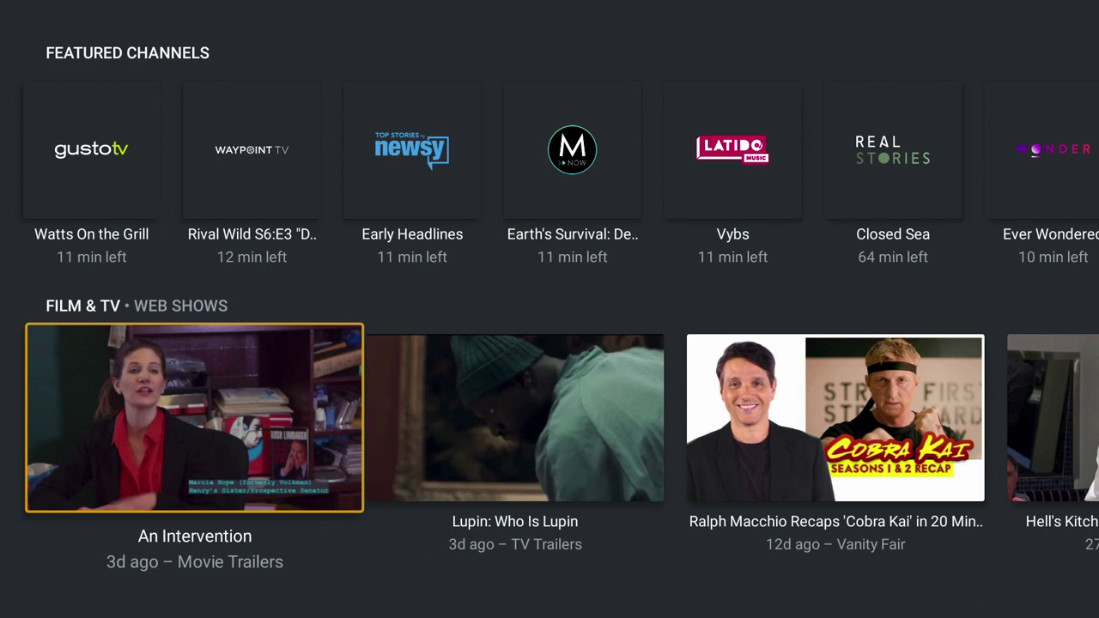
key(Right)
key(Right)
key(Right)
key(Right)
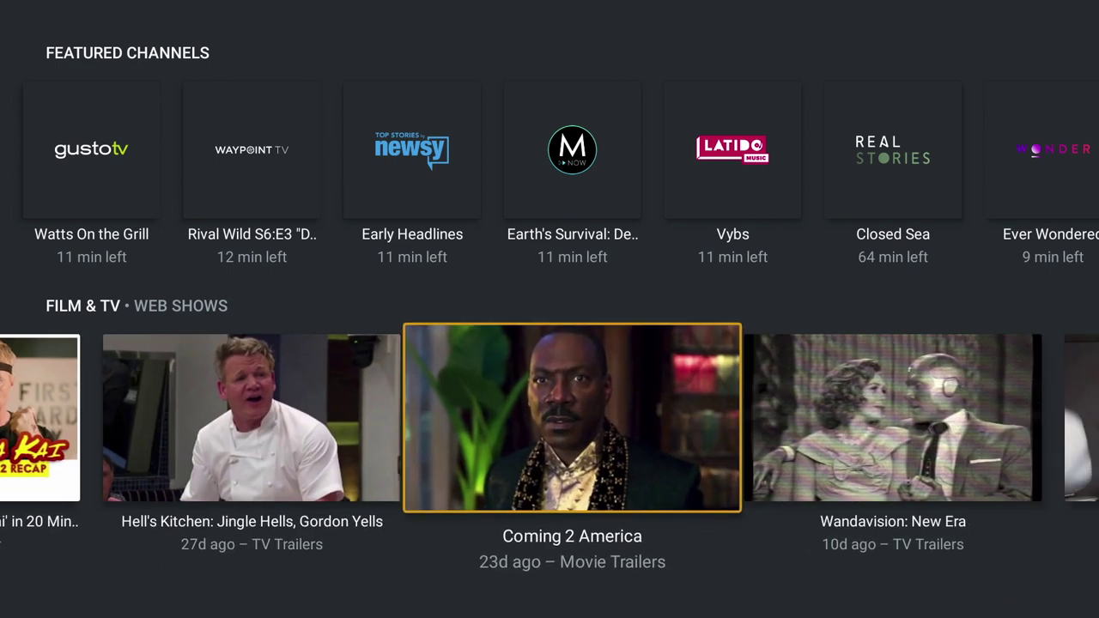
key(Return)
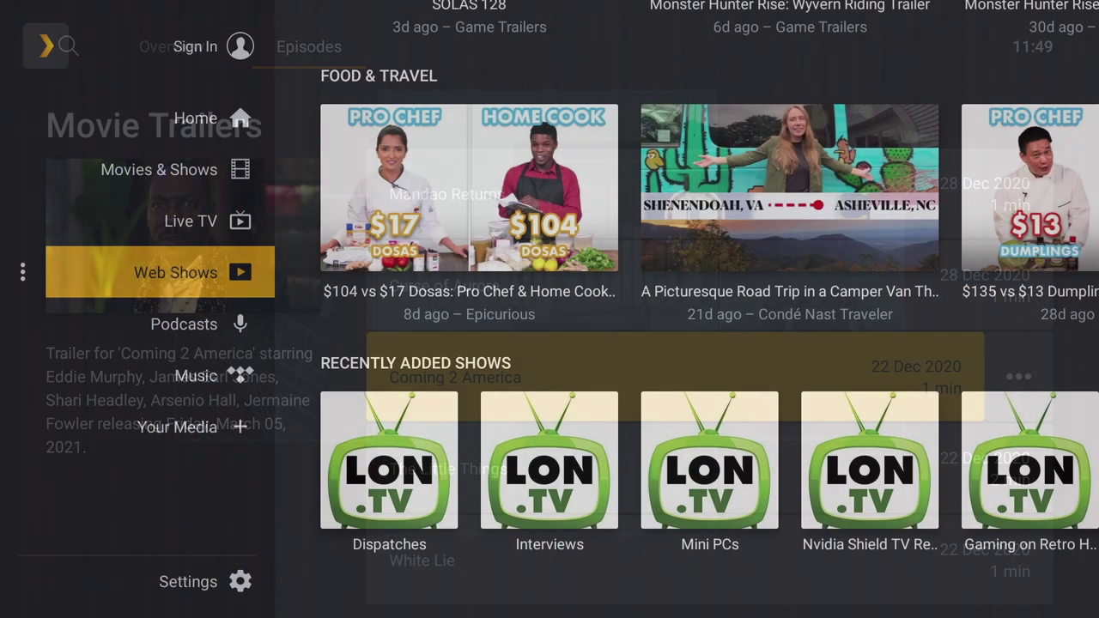
- Browse the Podcasts section's recommended podcasts and categories
key(Down)
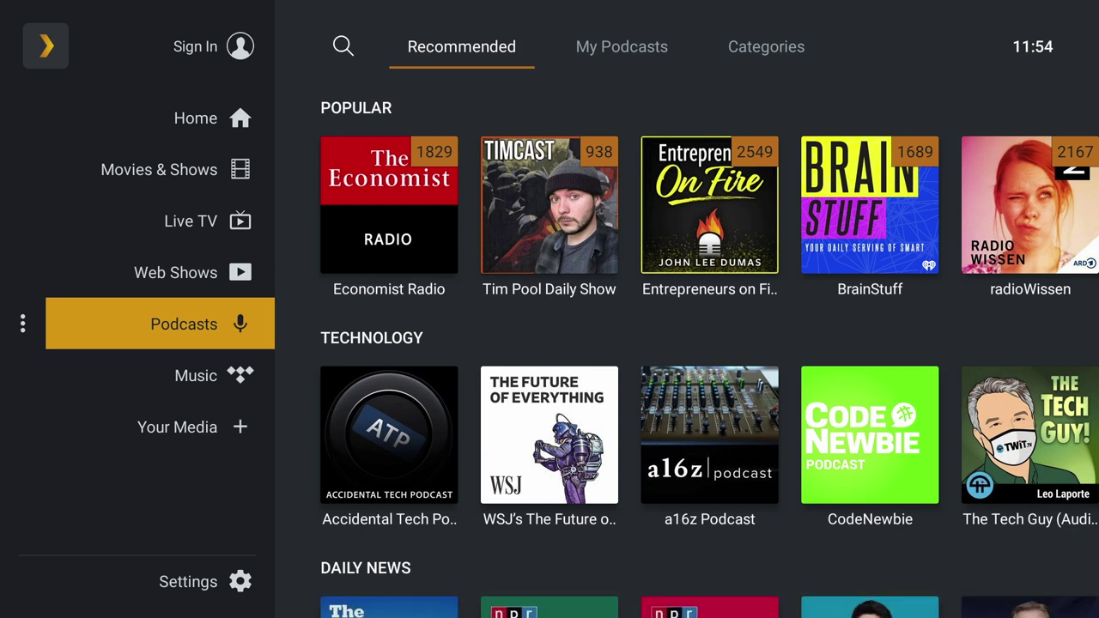
key(Right)
key(Right)
key(Right)
key(Right)
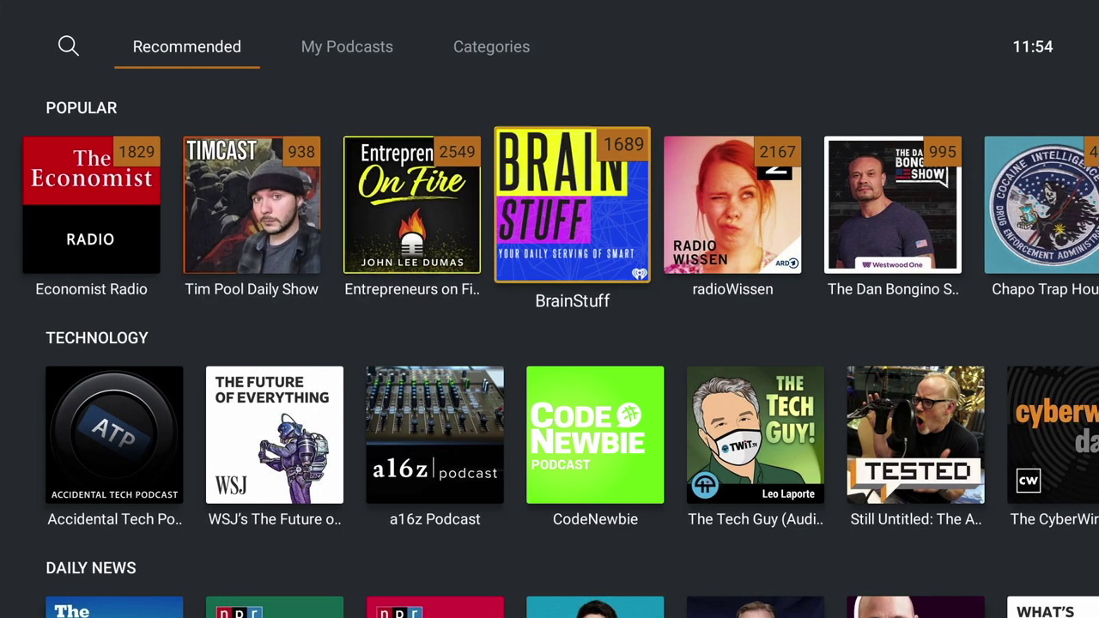
key(Up)
key(Left)
key(Right)
key(Right)
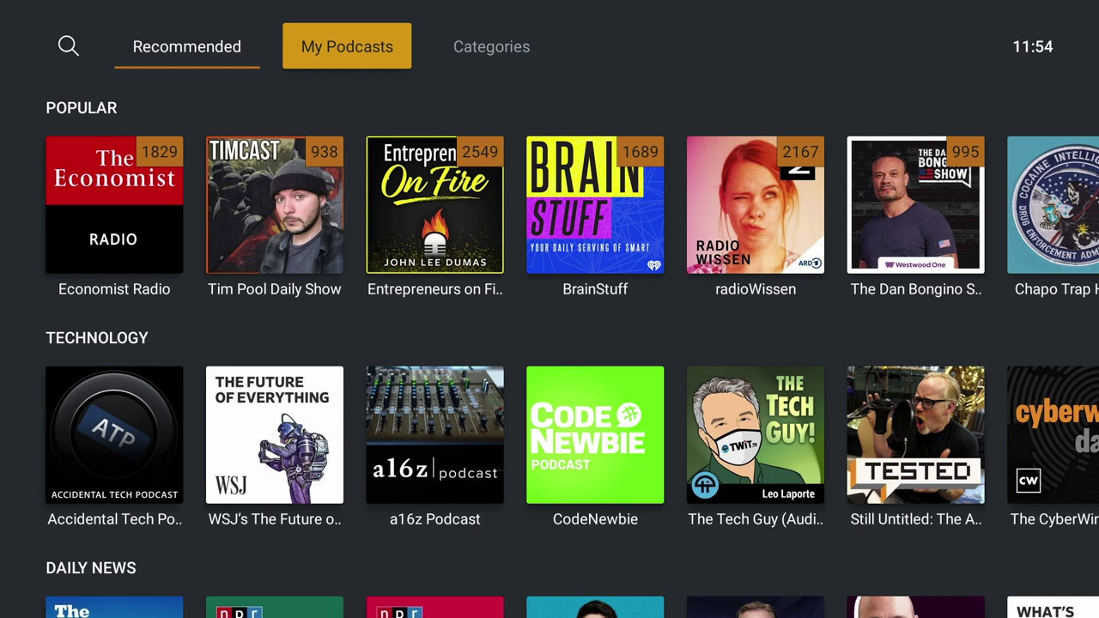
key(Right)
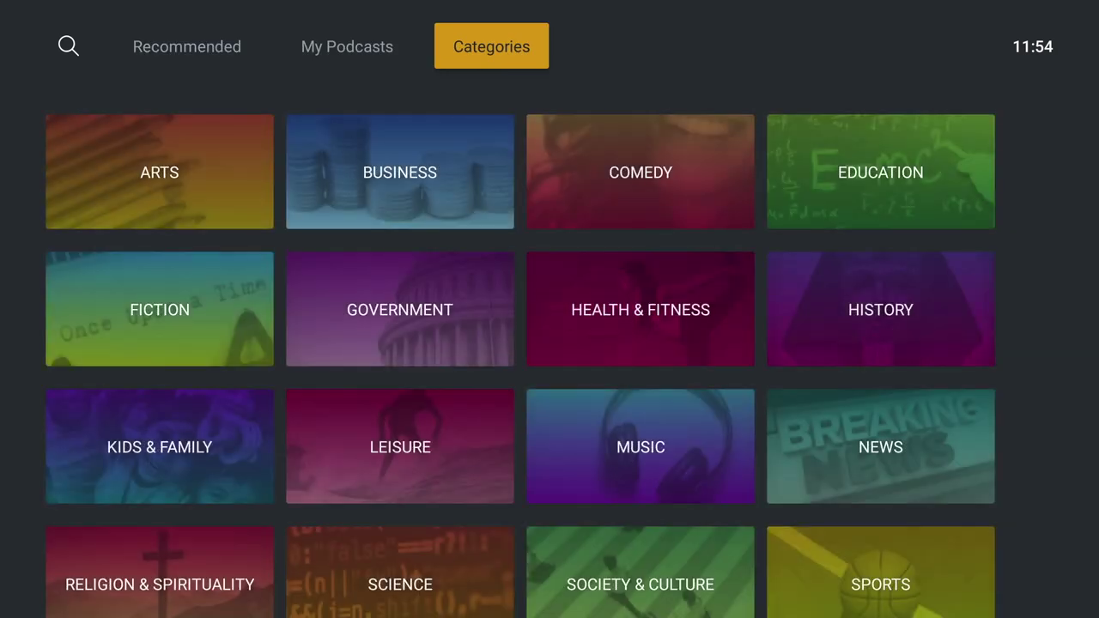
key(Down)
key(Down)
key(Down)
key(Down)
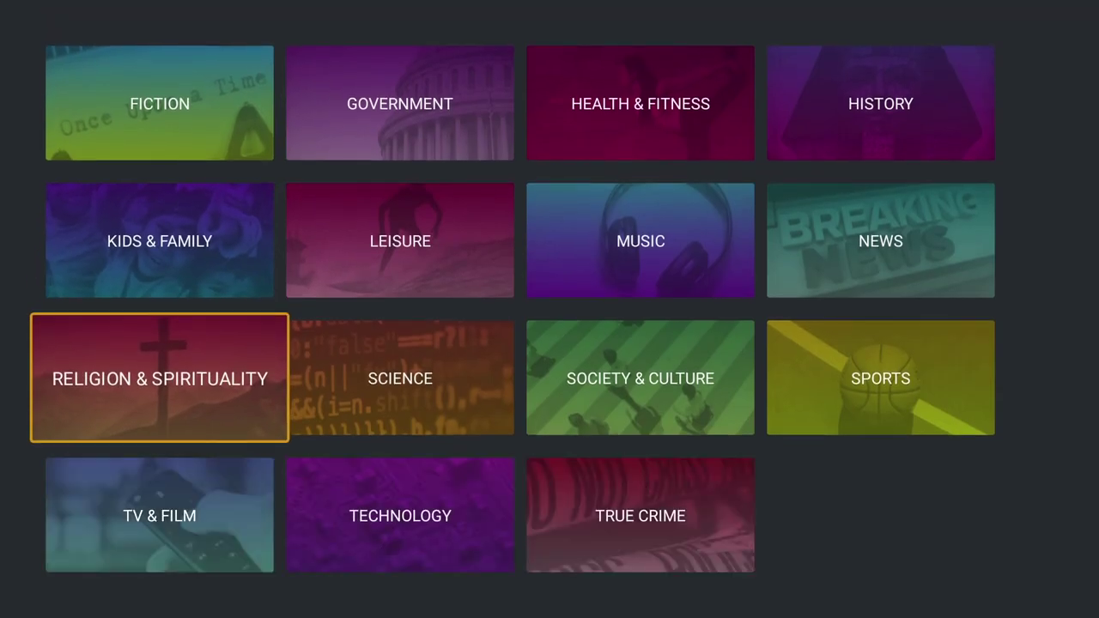
key(Left)
- Visit the Music (TIDAL) playlists and Your Media section, then move down to Settings
key(Down)
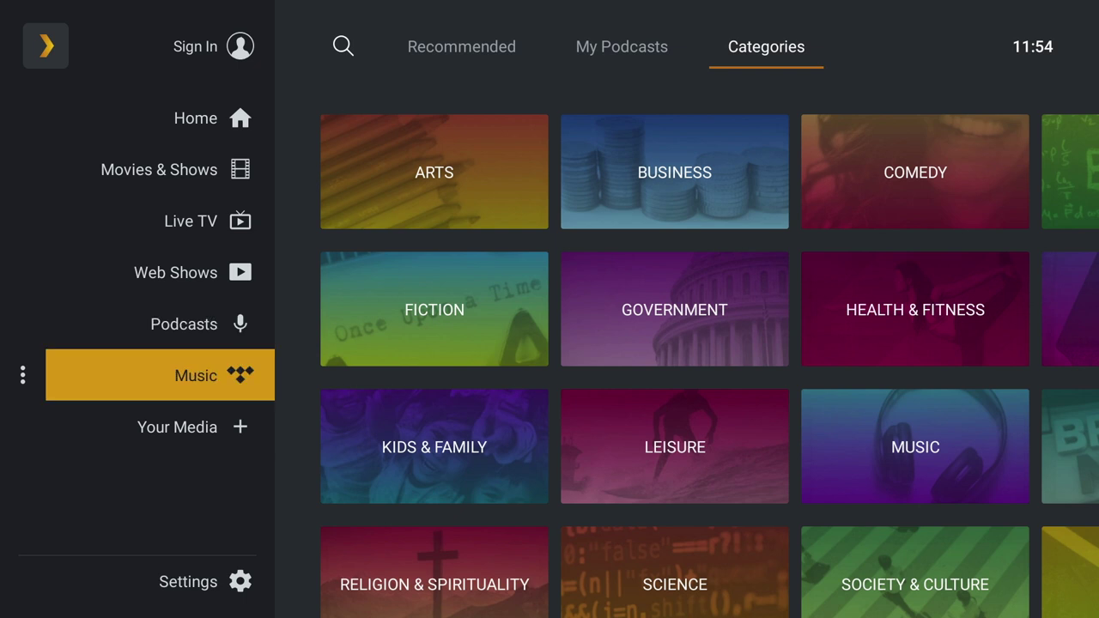
key(Return)
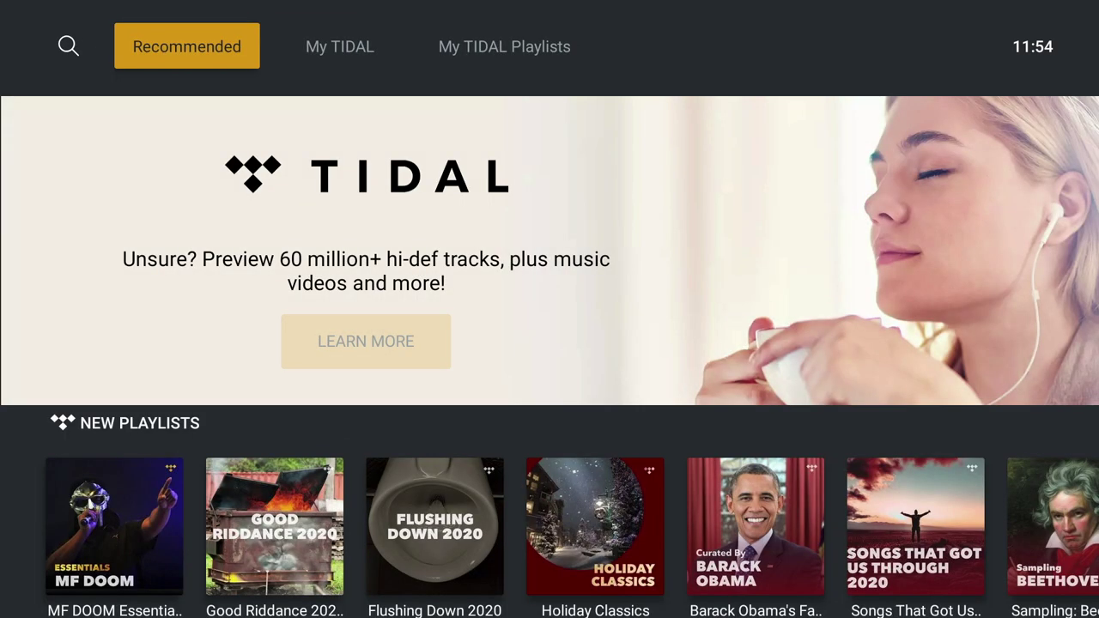
key(Down)
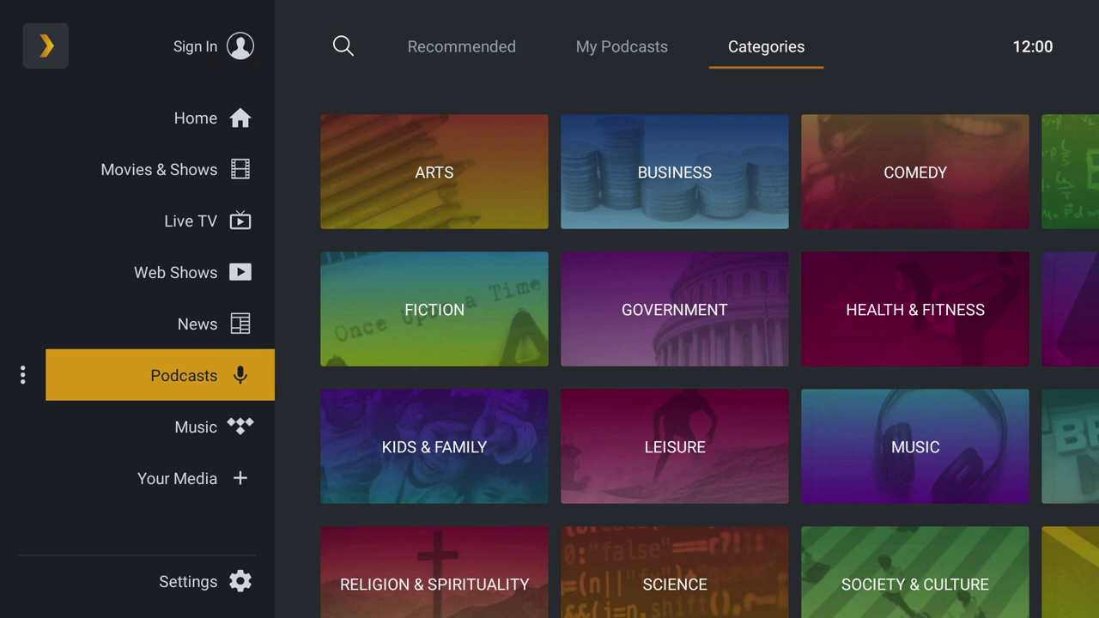
key(Down)
key(Down)
key(Return)
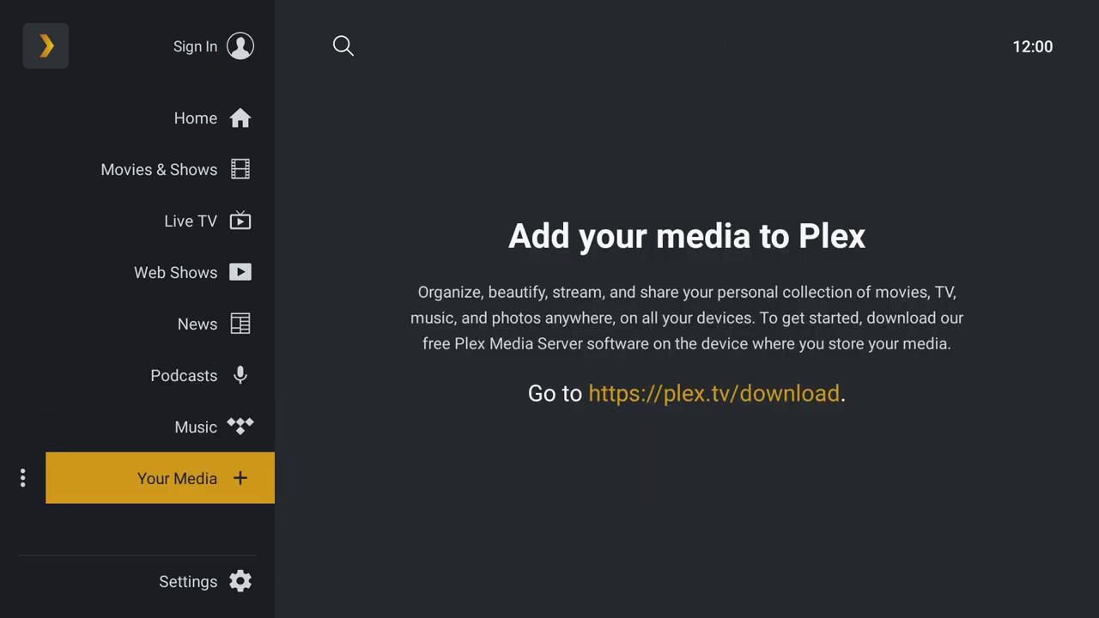
key(Return)
key(Down)
- Enable Plex Media Server in Settings and accept the Account required sign-in prompt
key(Return)
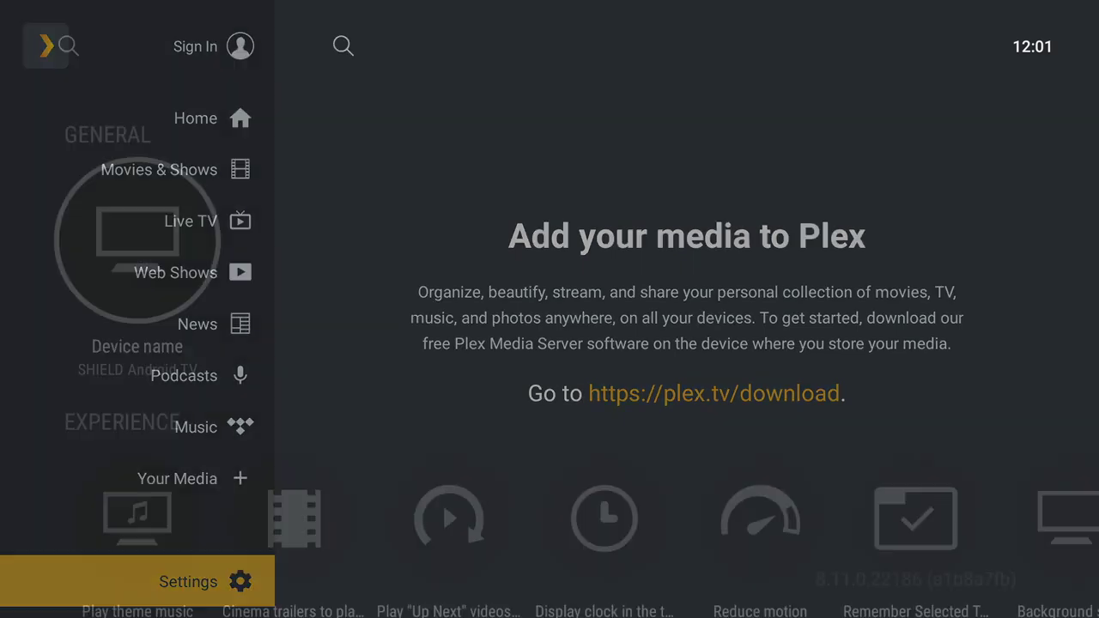
key(Down)
key(Down)
key(Down)
key(Down)
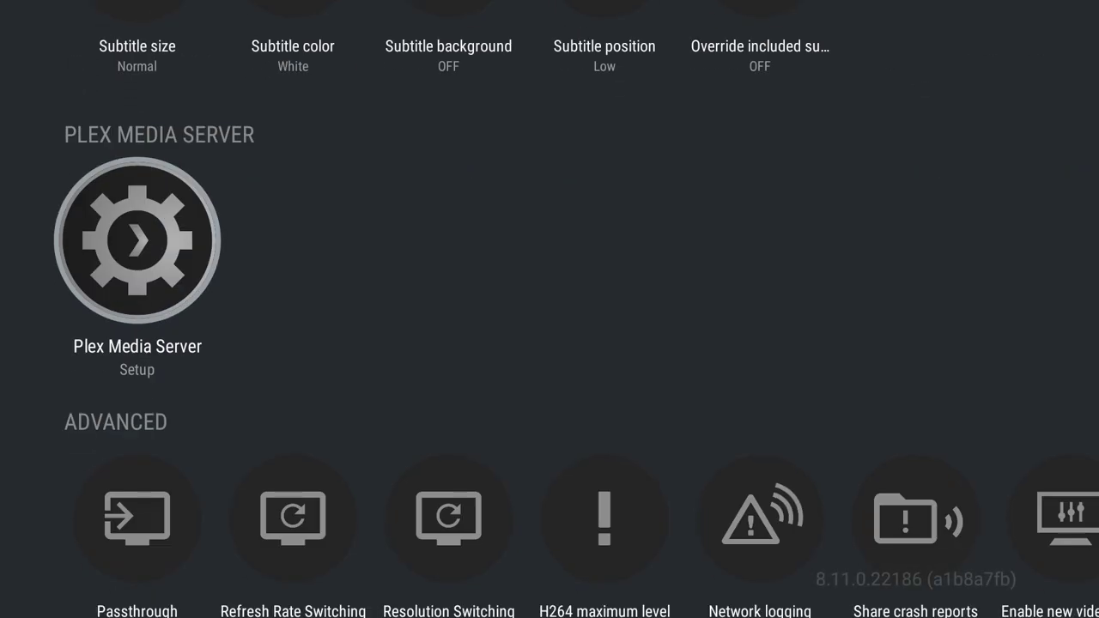
key(Return)
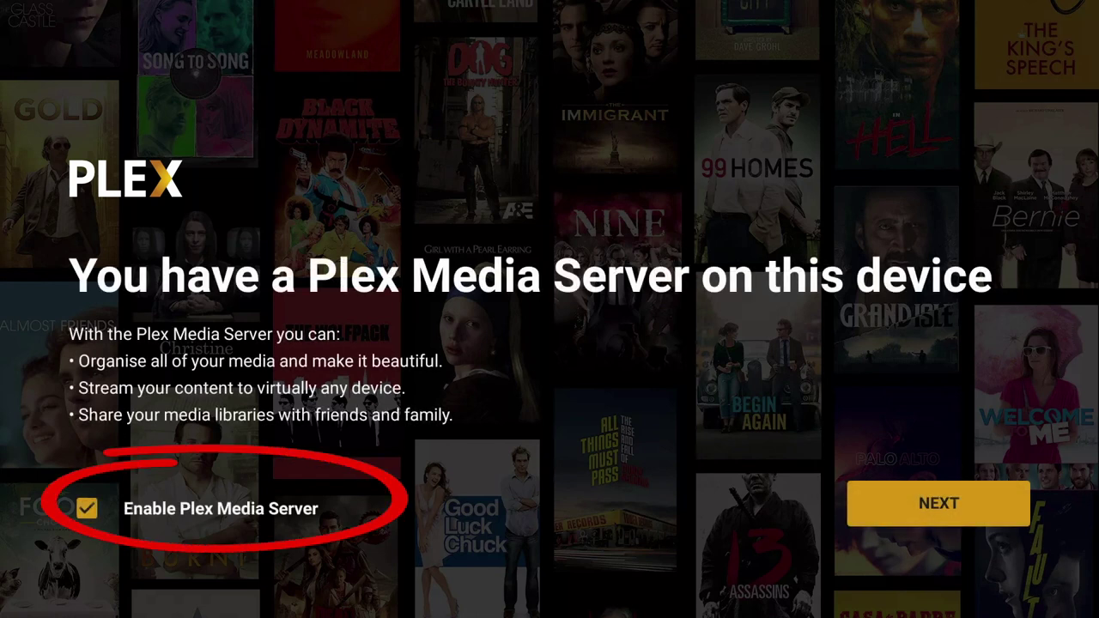
key(Return)
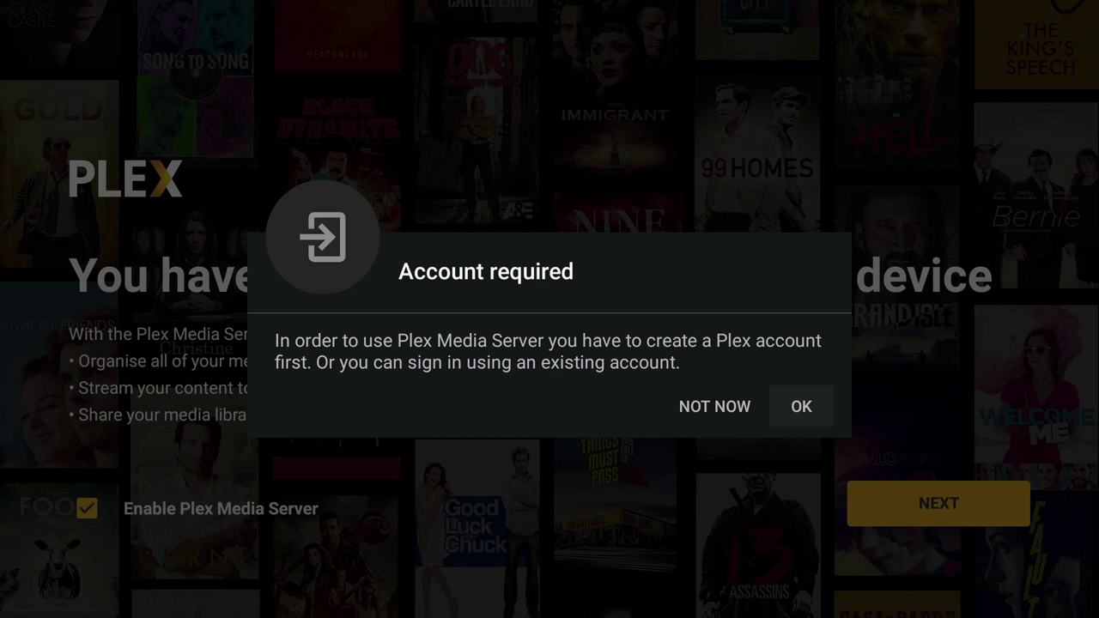
key(Return)
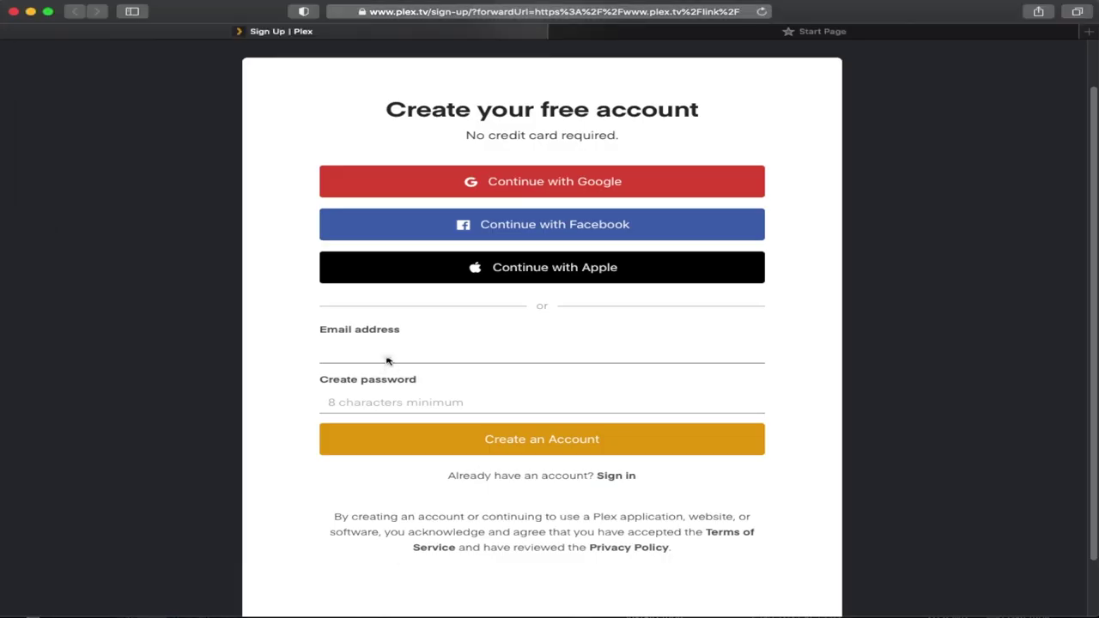
- Sign up for a free Plex account with an e-mail address and password
click(358, 352)
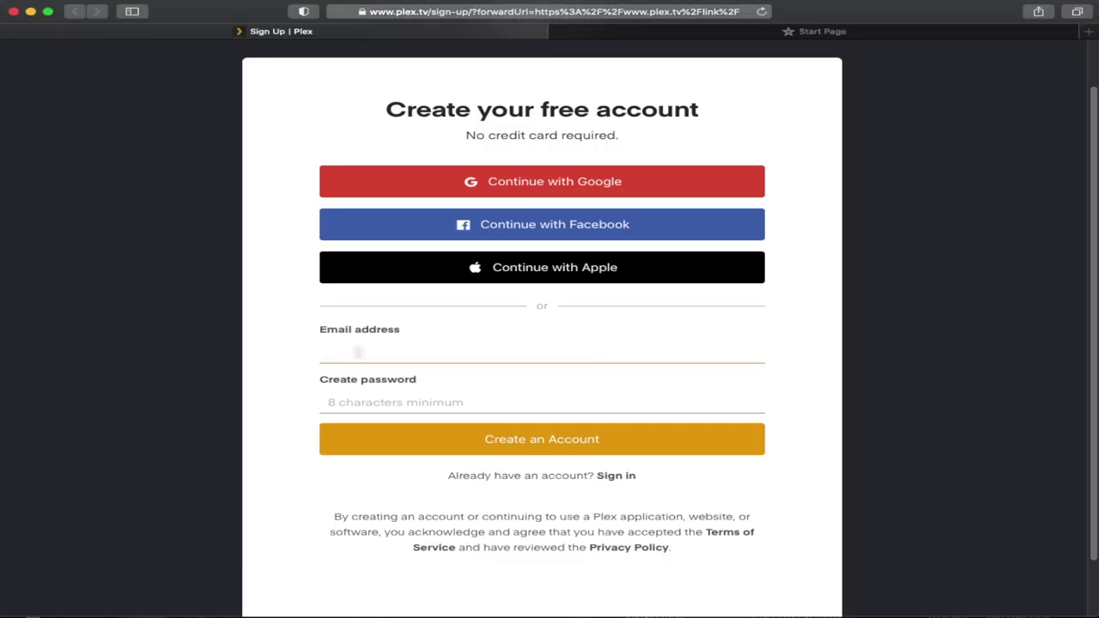
click(348, 402)
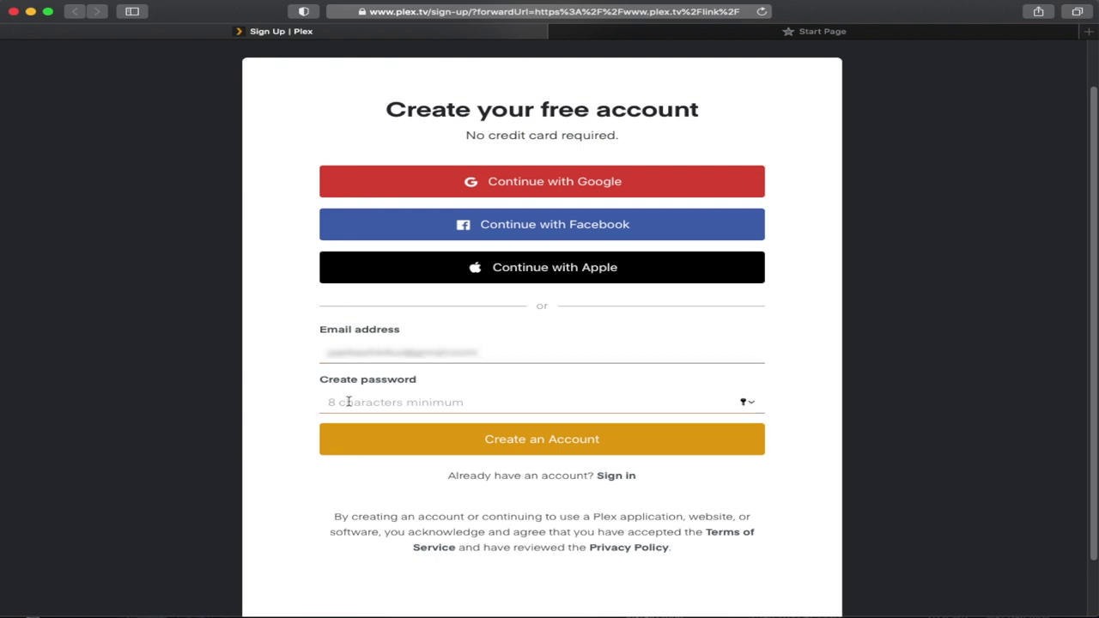
text(******)
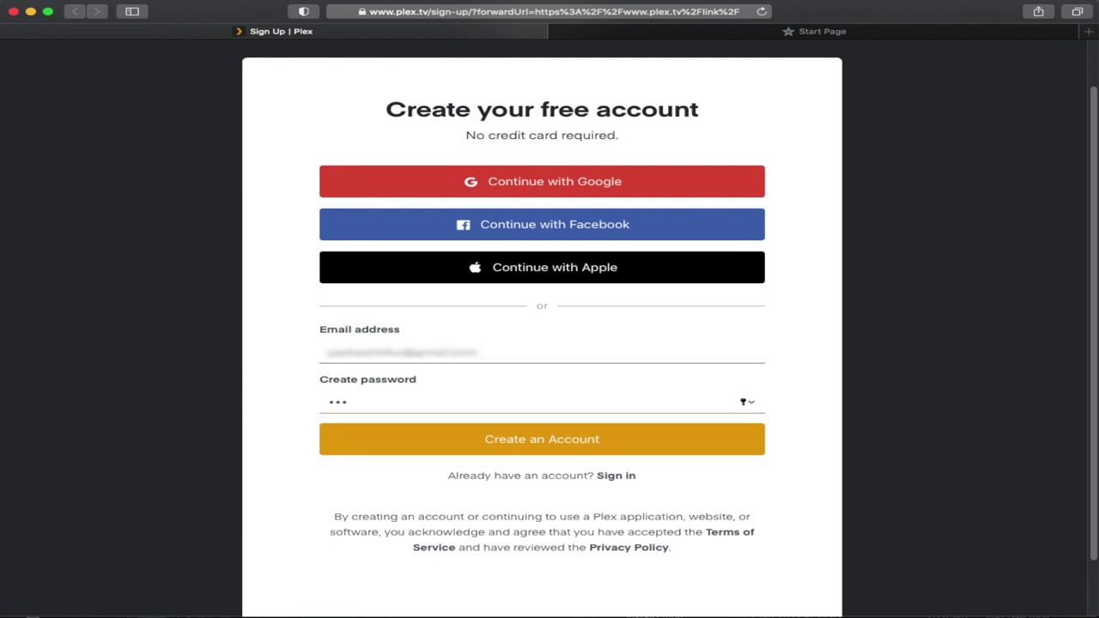
text(*****)
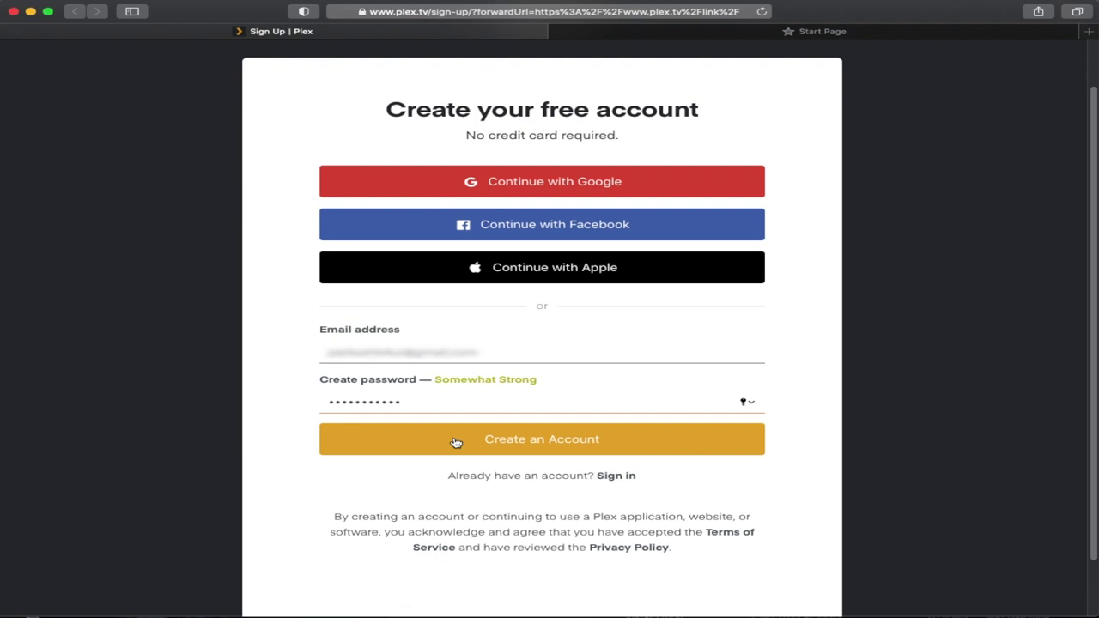
click(456, 440)
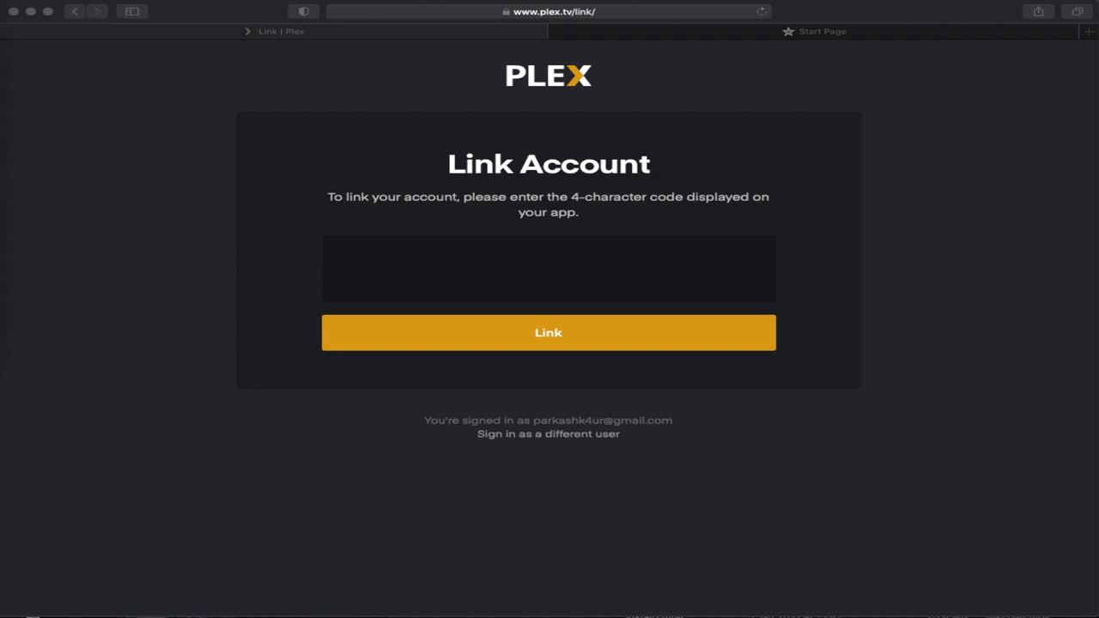
- Enter the TV's 4-character code on plex.tv/link and link the account
click(415, 272)
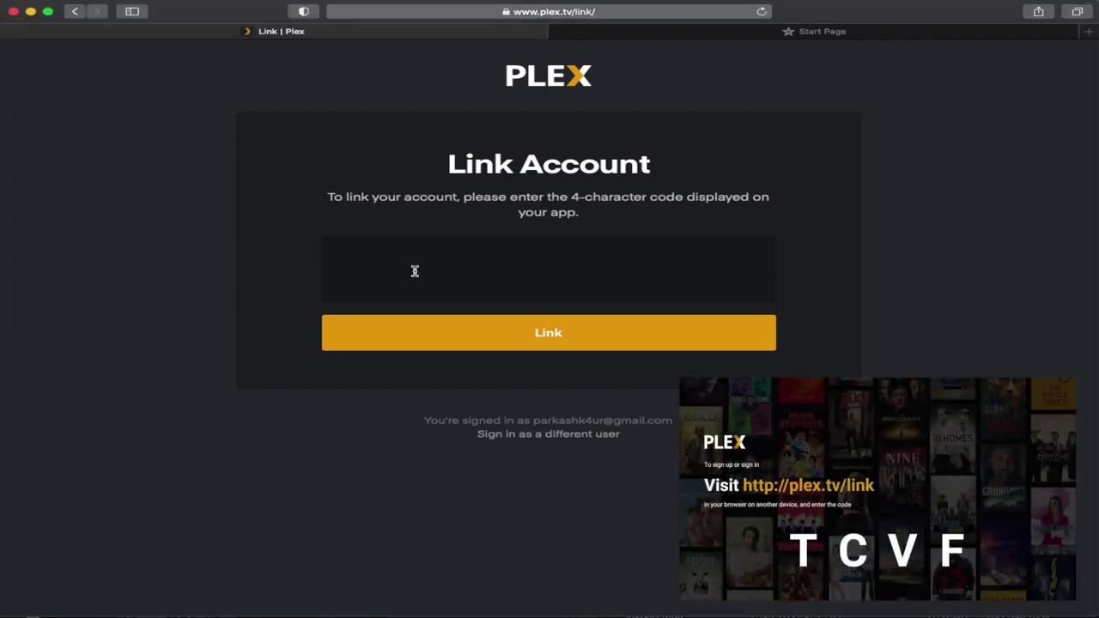
text(TCVF)
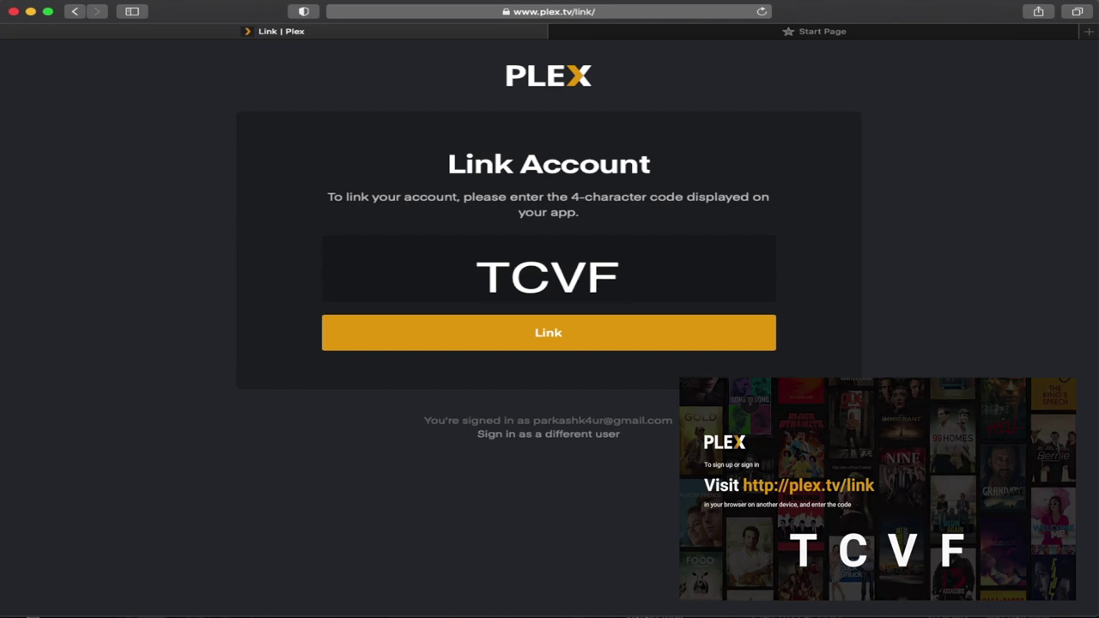
click(545, 334)
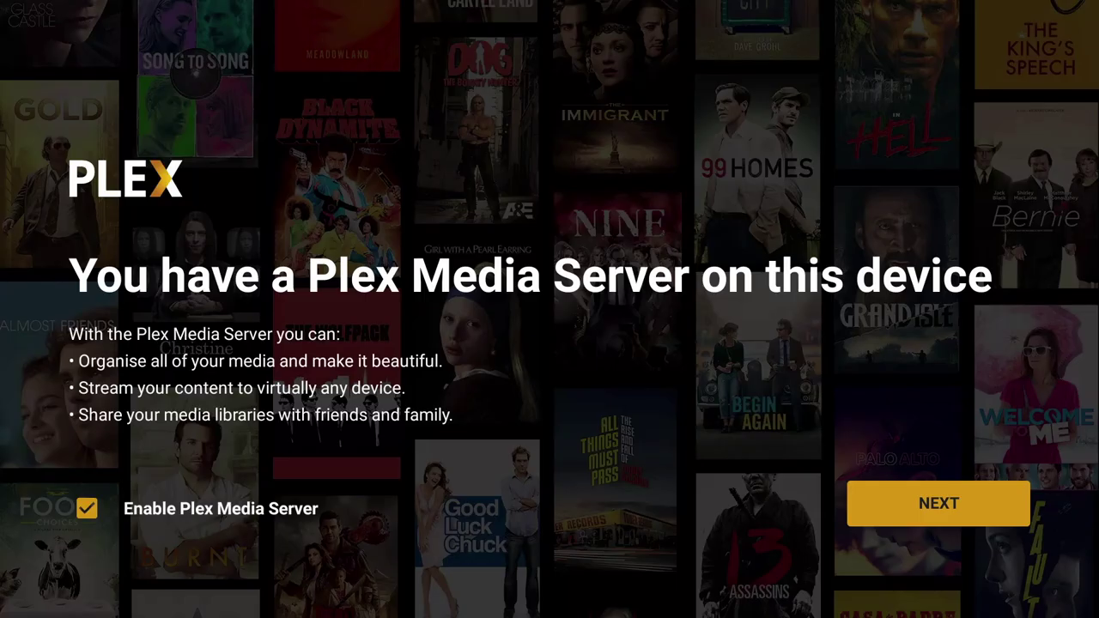
- Keep Plex Media Server and default libraries enabled, allow storage access, and finish setup
key(Return)
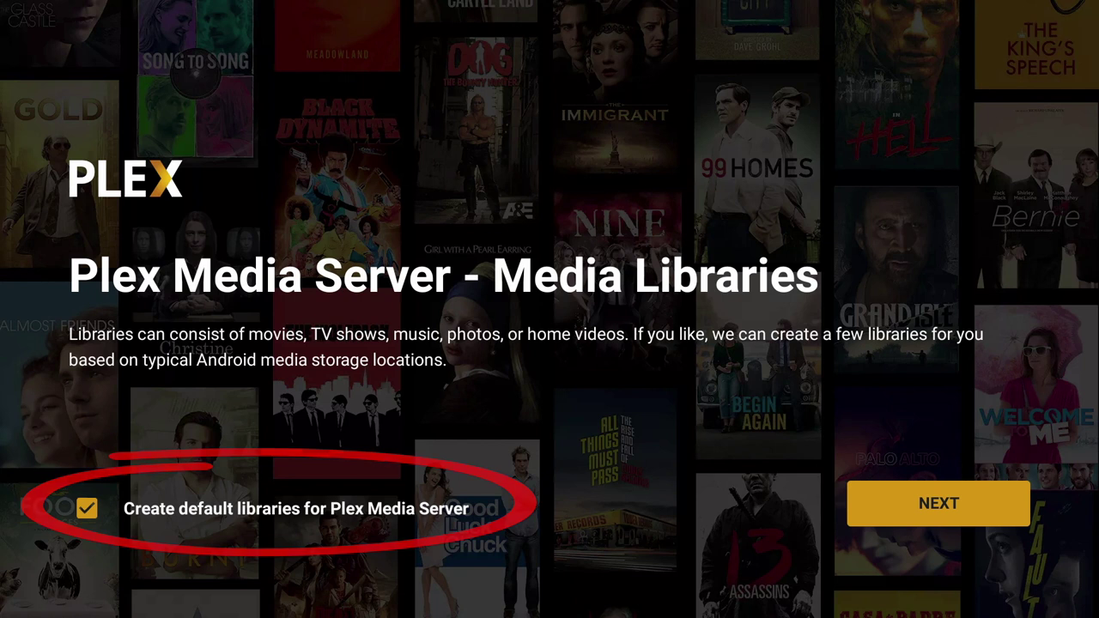
key(Return)
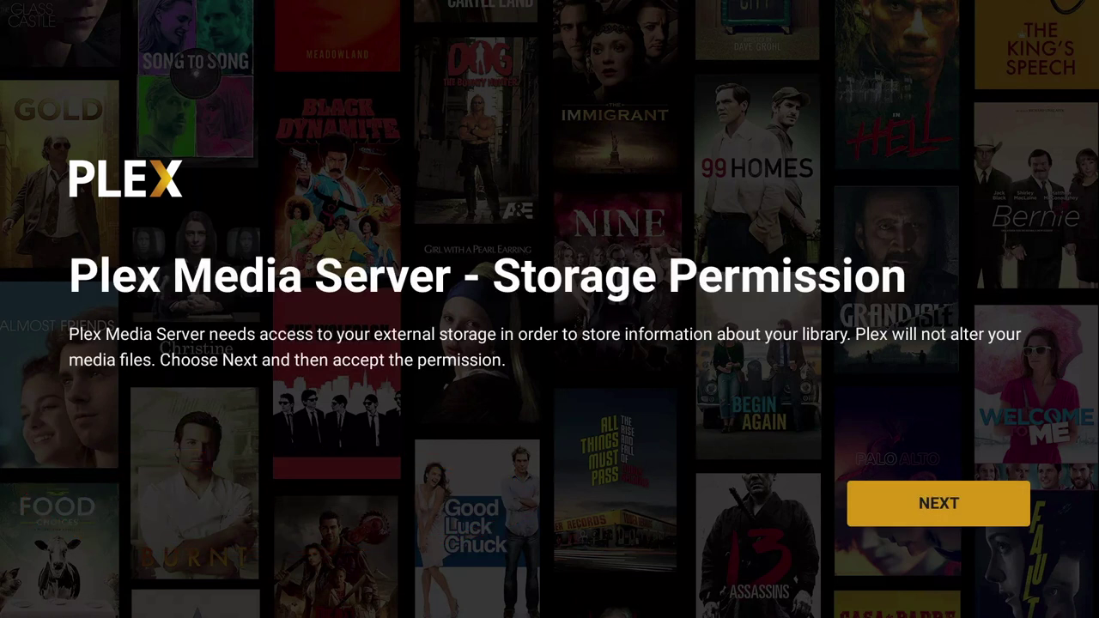
key(Return)
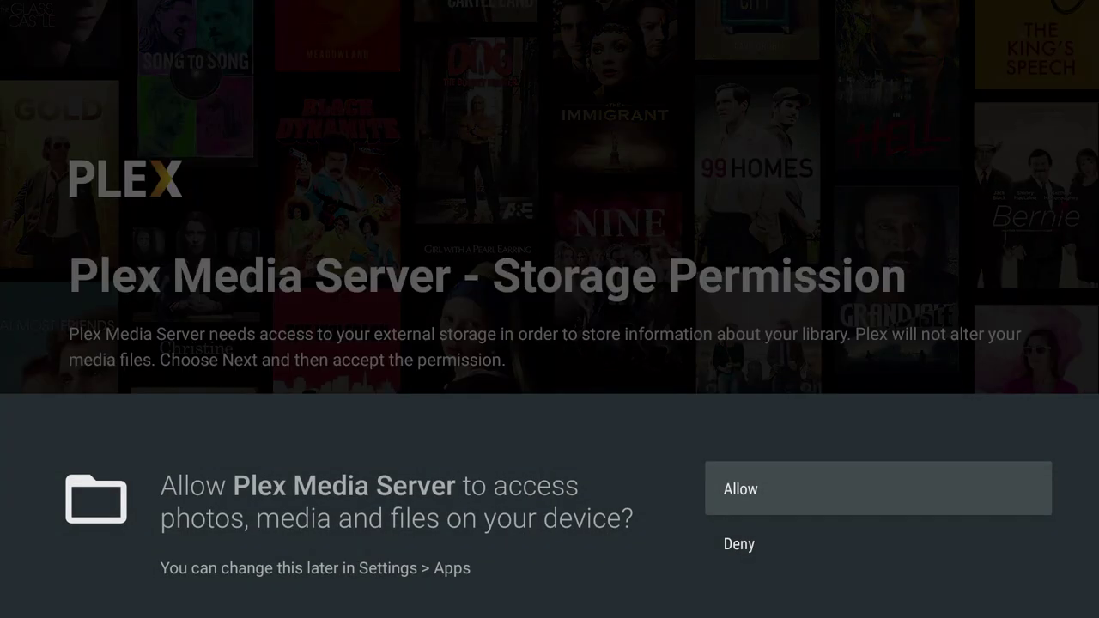
key(Return)
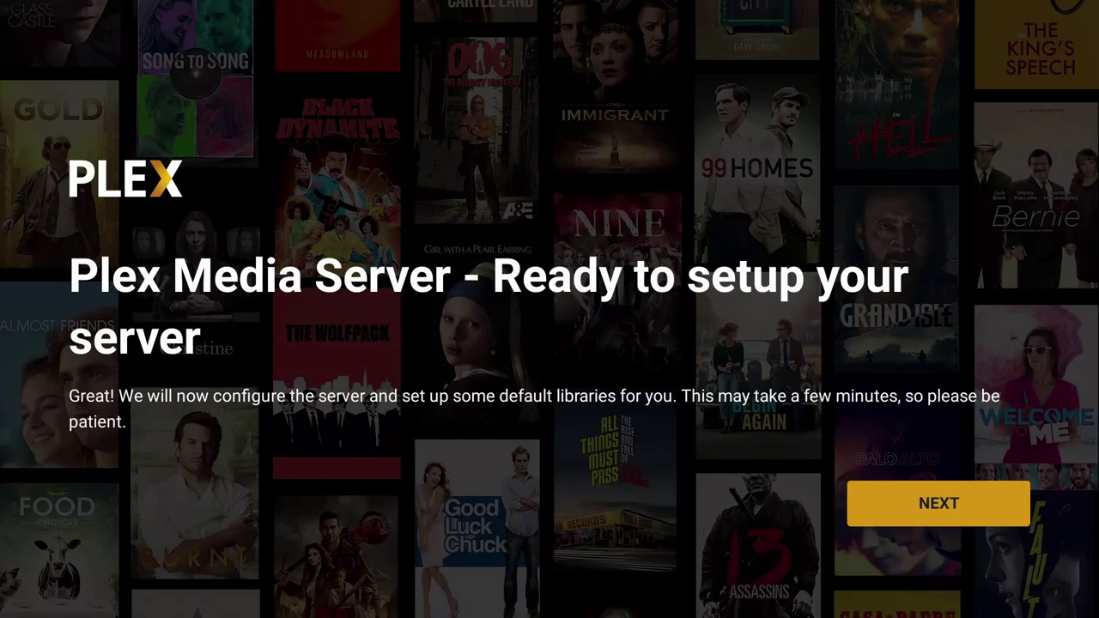
key(Return)
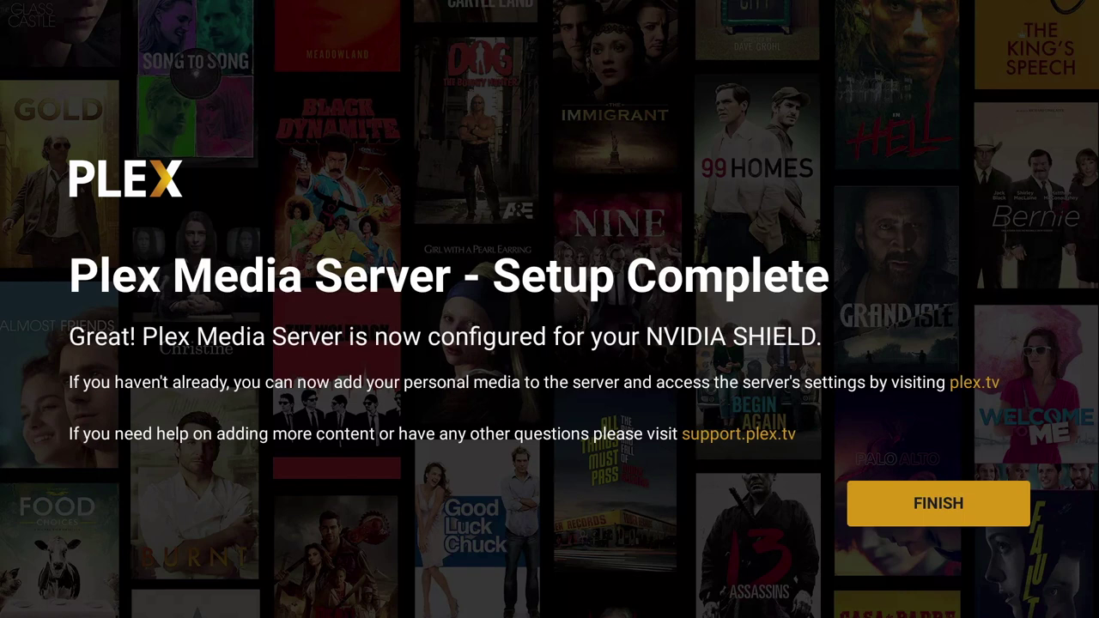
key(Return)
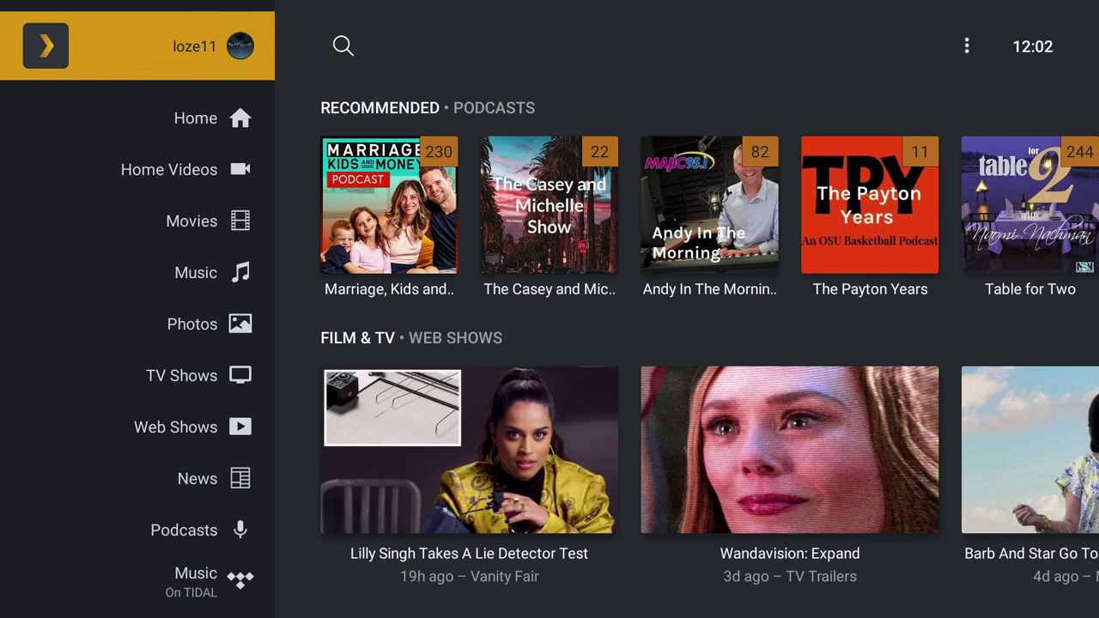
- Step through the Movies, Photos and TV Shows libraries and the Web Shows, News and Podcasts sections
key(Down)
key(Down)
key(Down)
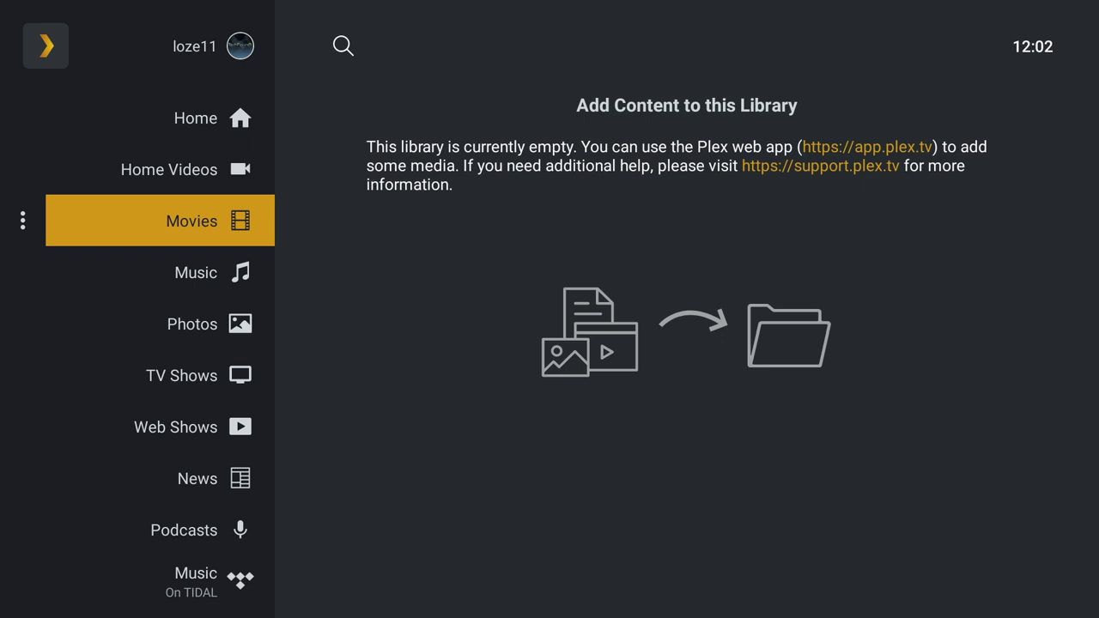
key(Down)
key(Down)
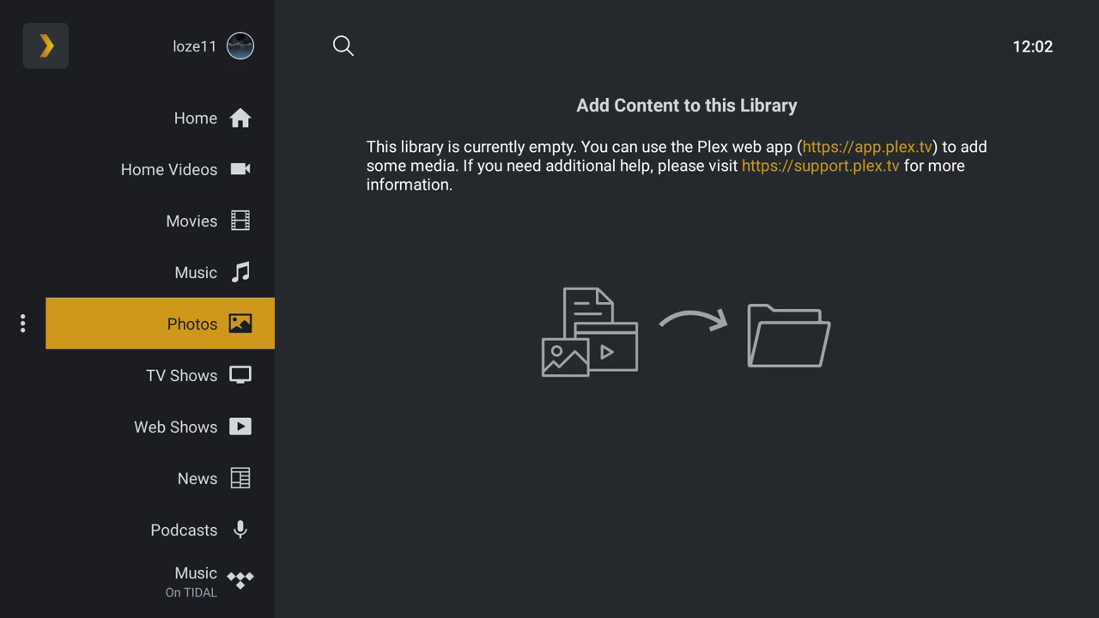
key(Down)
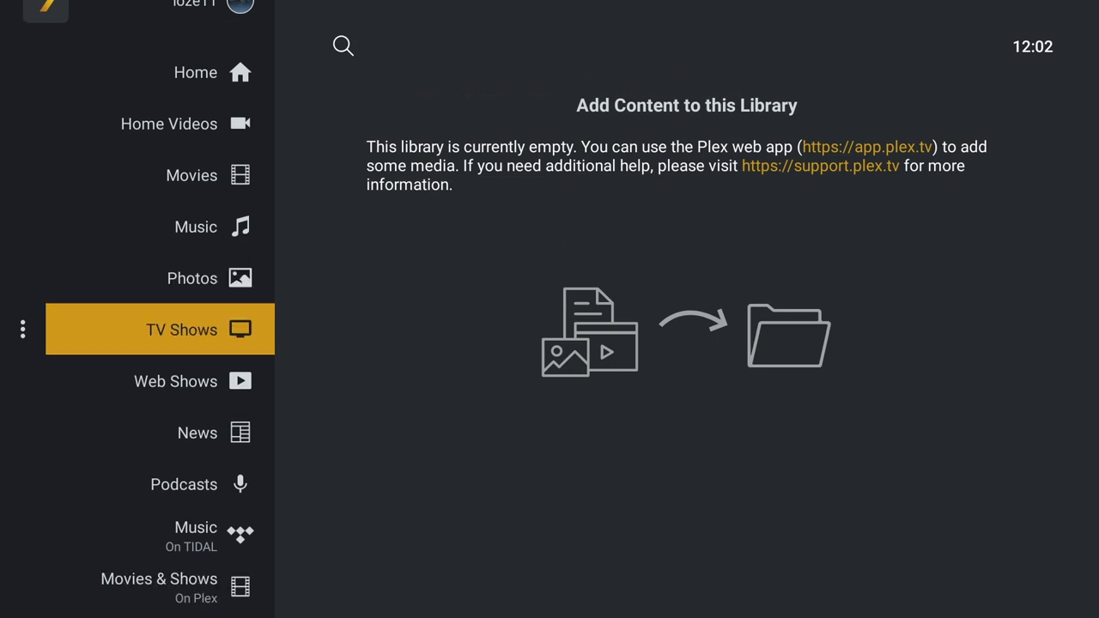
key(Down)
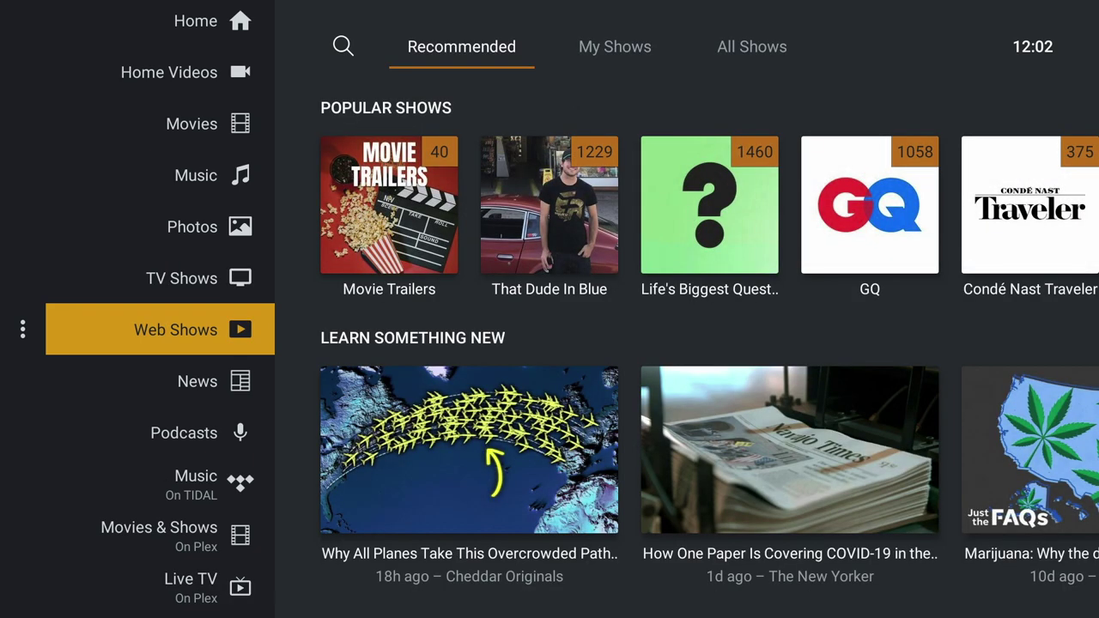
key(Down)
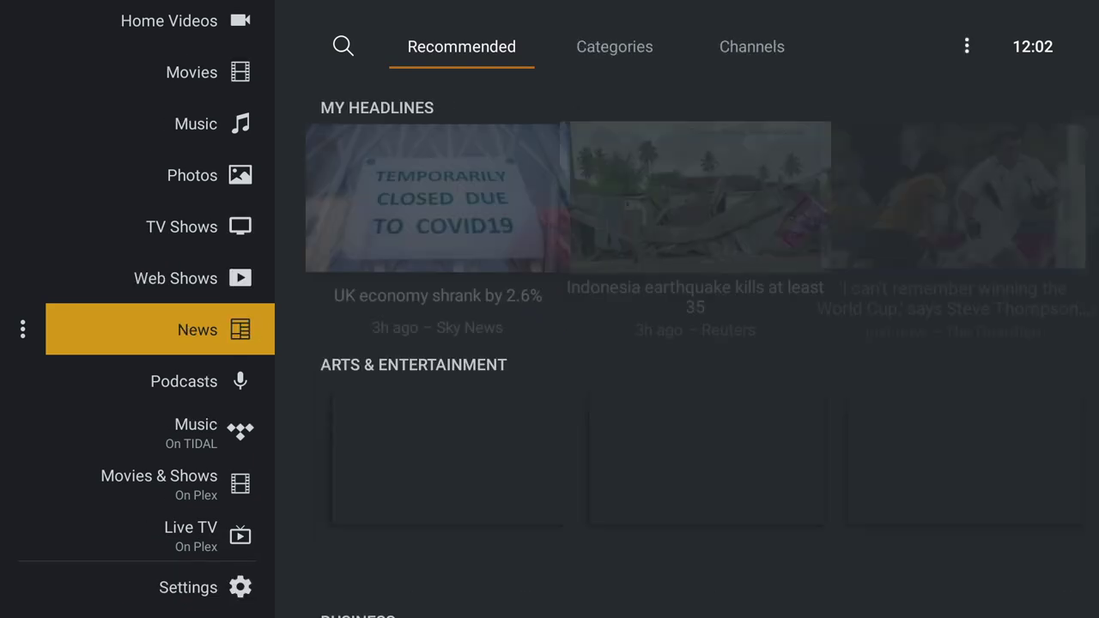
key(Down)
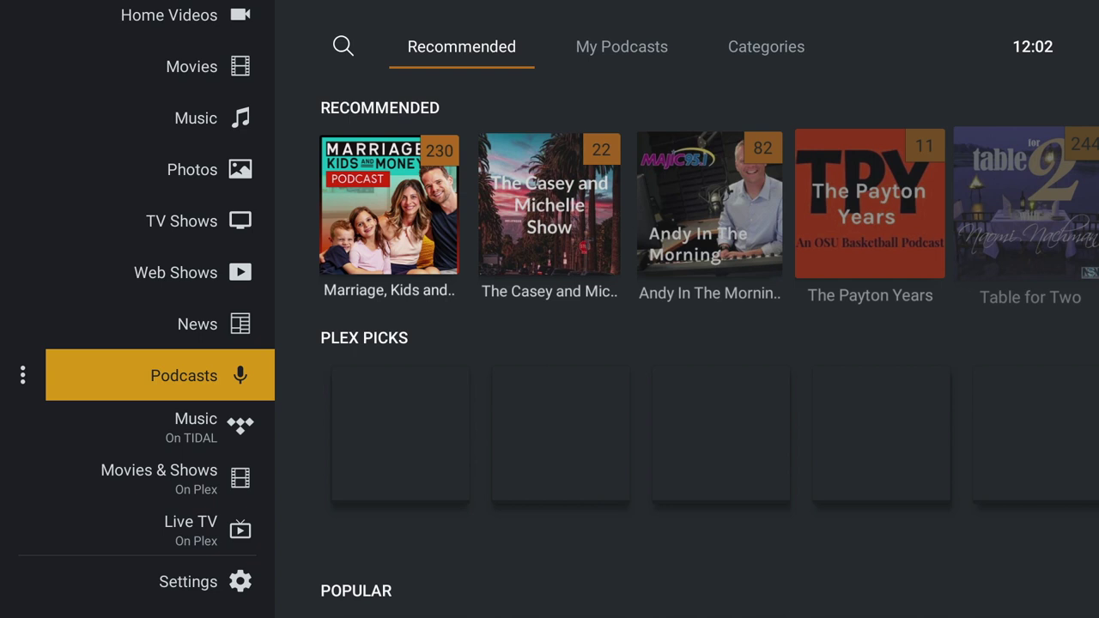
- Visit Movies & Shows On Plex, Live TV and the app settings, then return to Movies
key(Down)
key(Down)
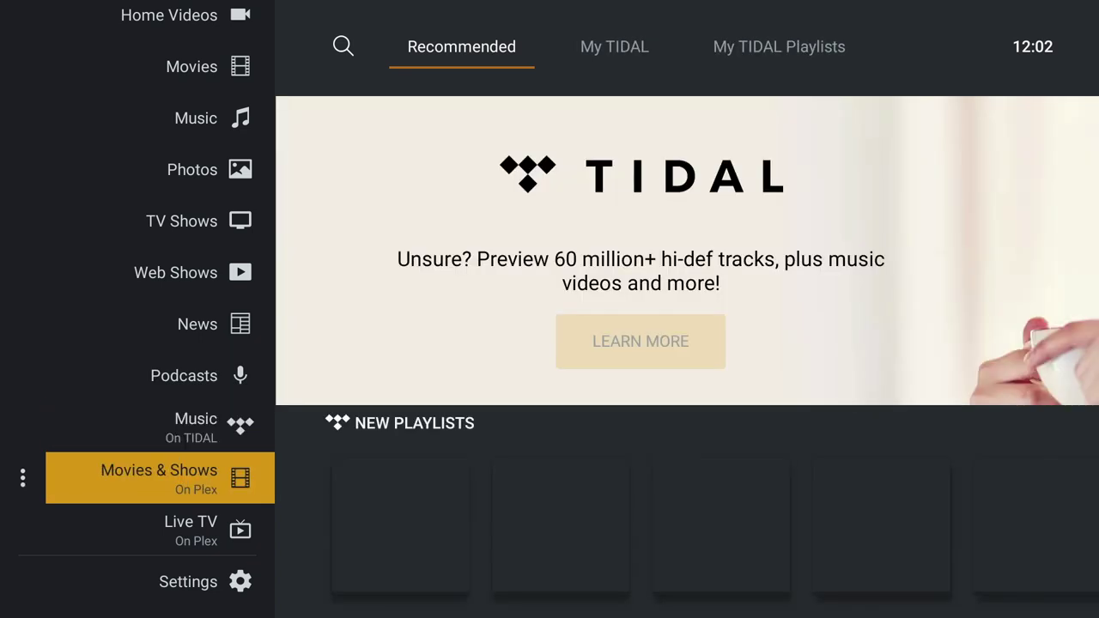
key(Down)
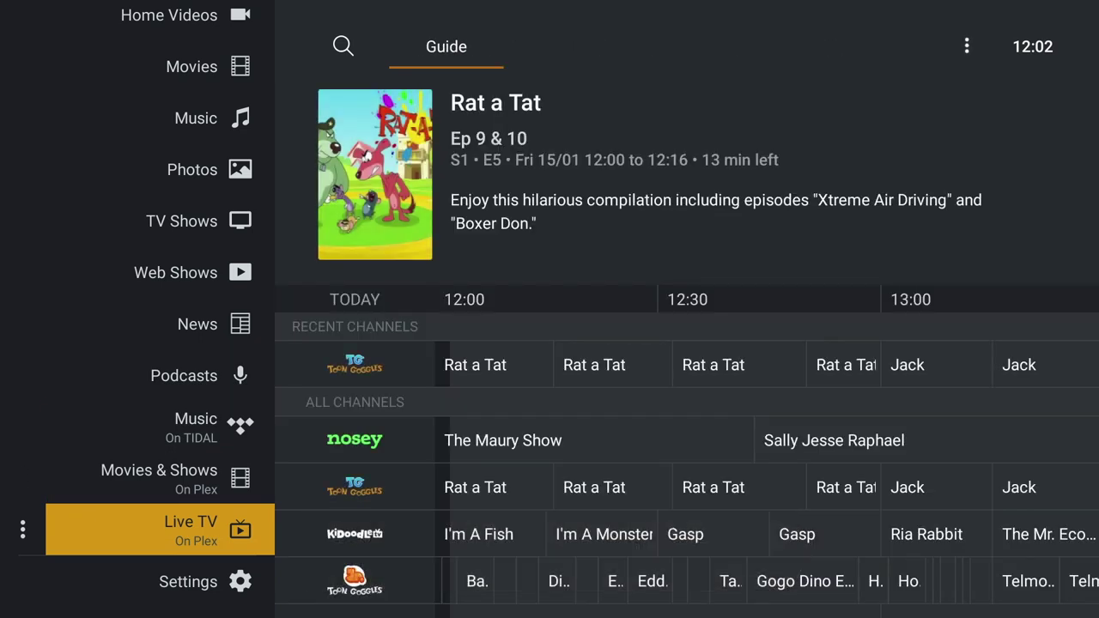
key(Down)
key(Return)
key(Down)
key(Down)
key(Down)
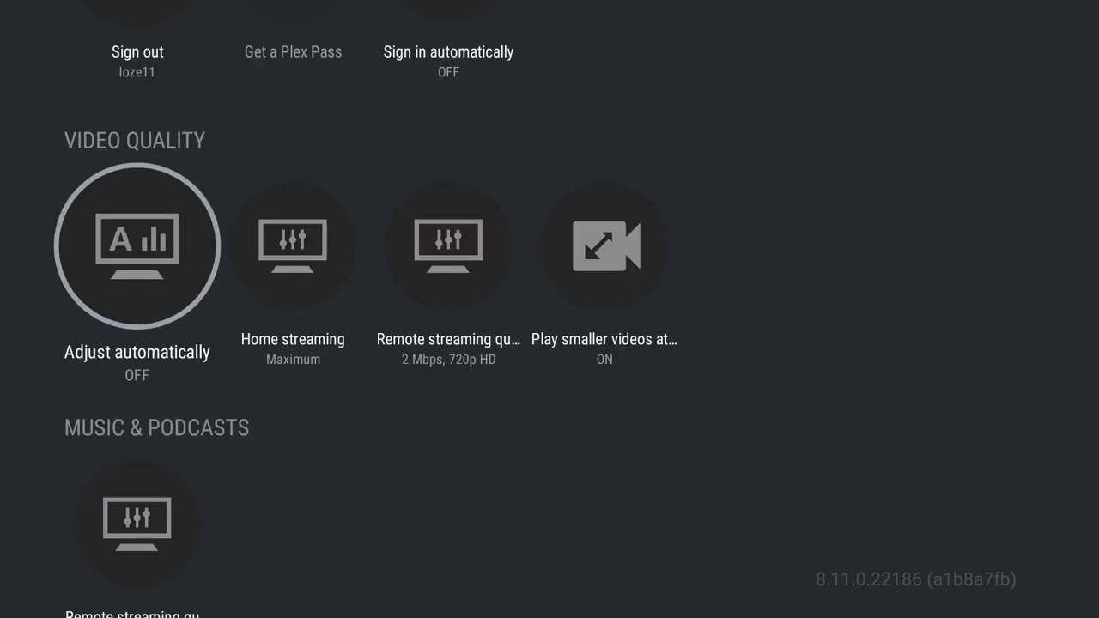
key(Down)
key(Down)
key(Down)
key(Down)
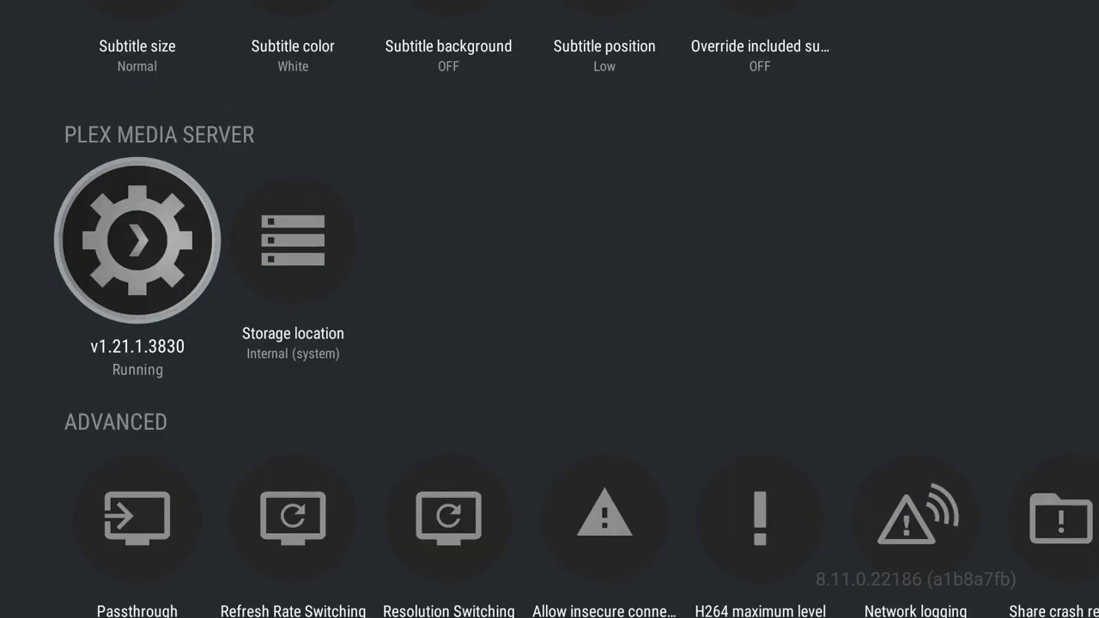
key(Escape)
key(Down)
key(Down)
key(Down)
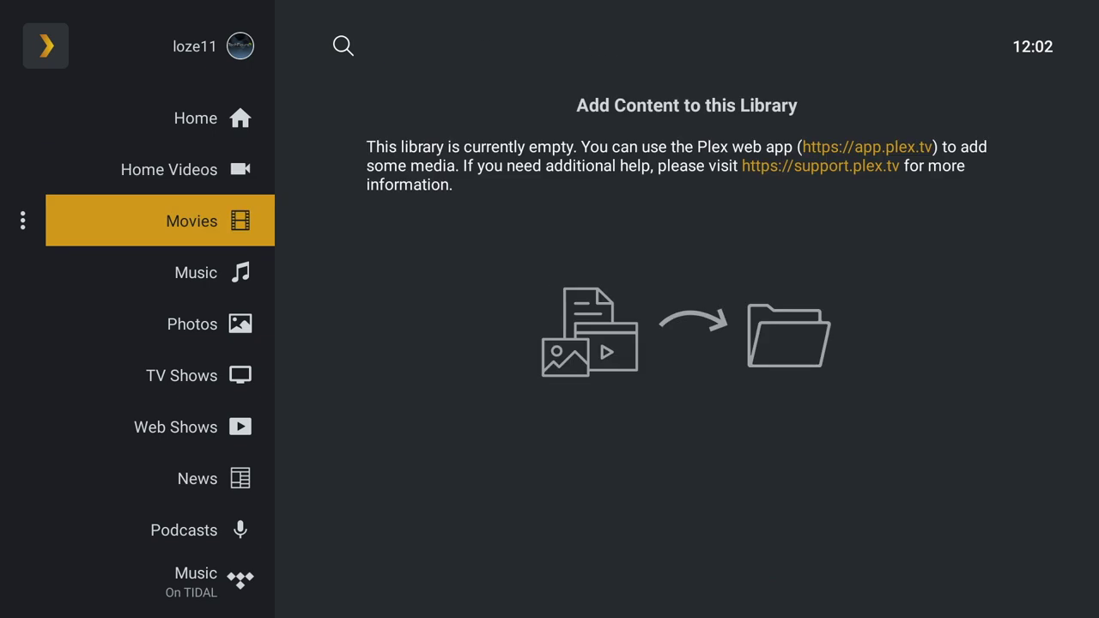
key(Down)
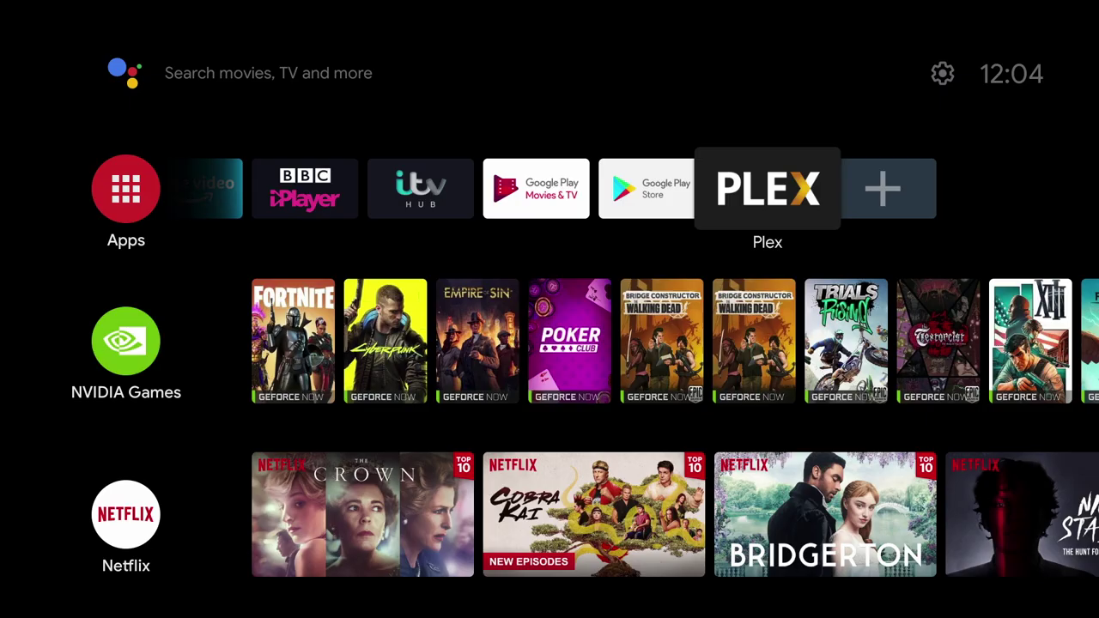
- Leave Plex and go to Android TV Settings > Device Preferences > Storage
key(Right)
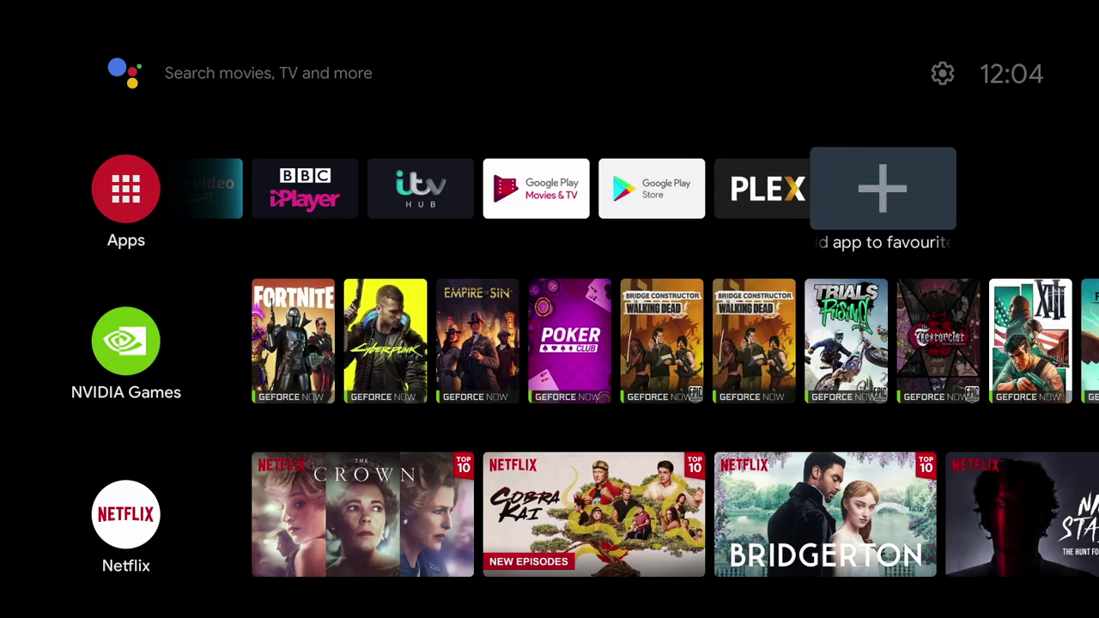
key(Up)
key(Return)
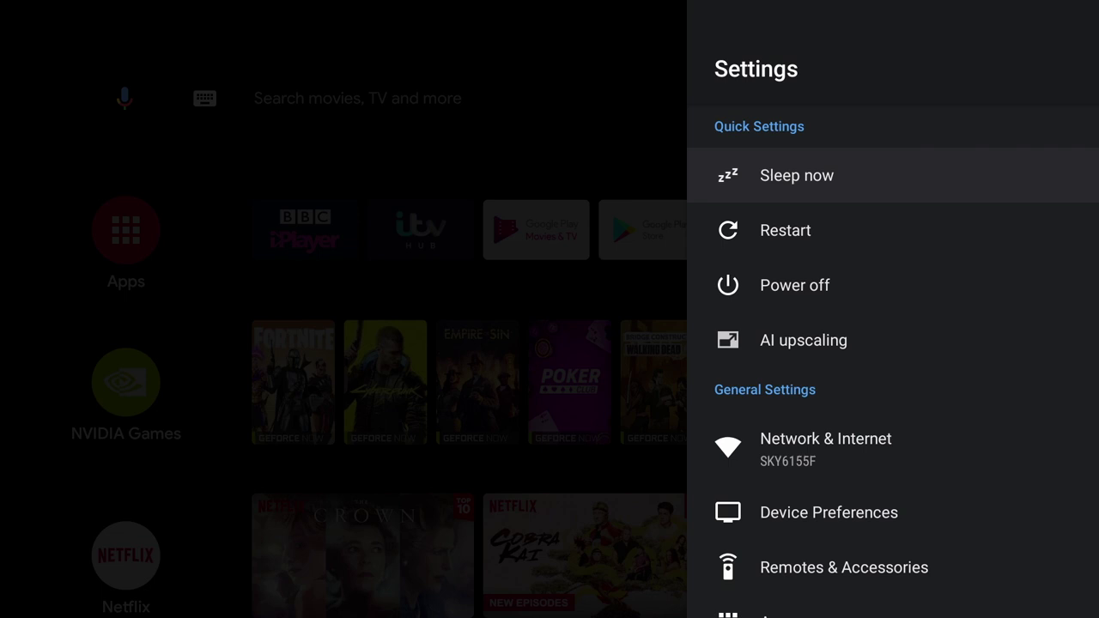
key(Down)
key(Down)
key(Down)
key(Down)
key(Down)
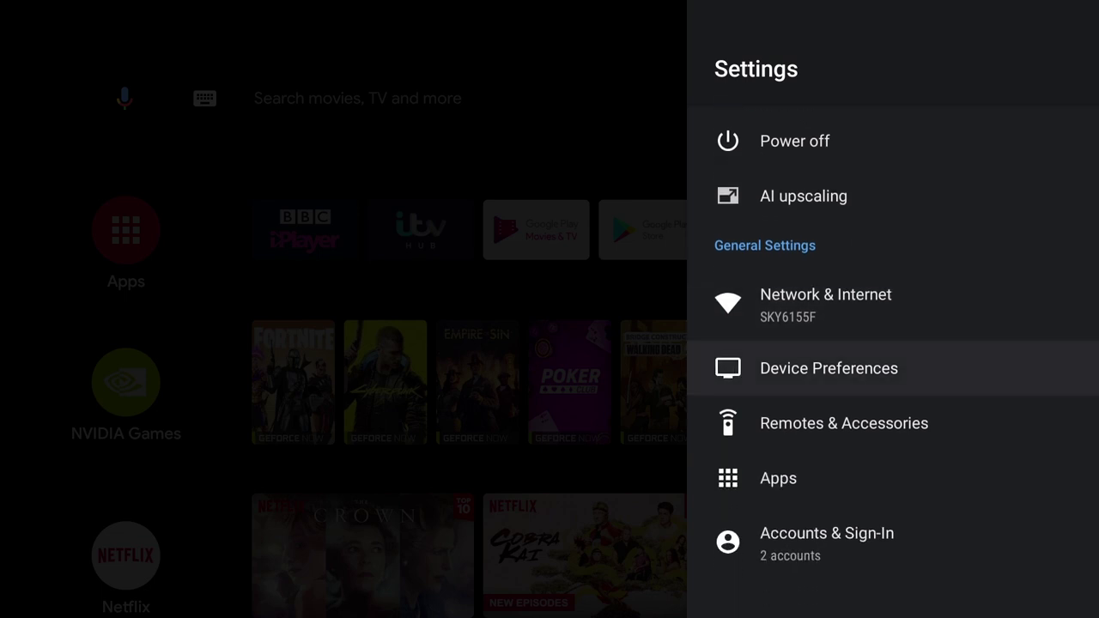
key(Return)
key(Down)
key(Down)
key(Down)
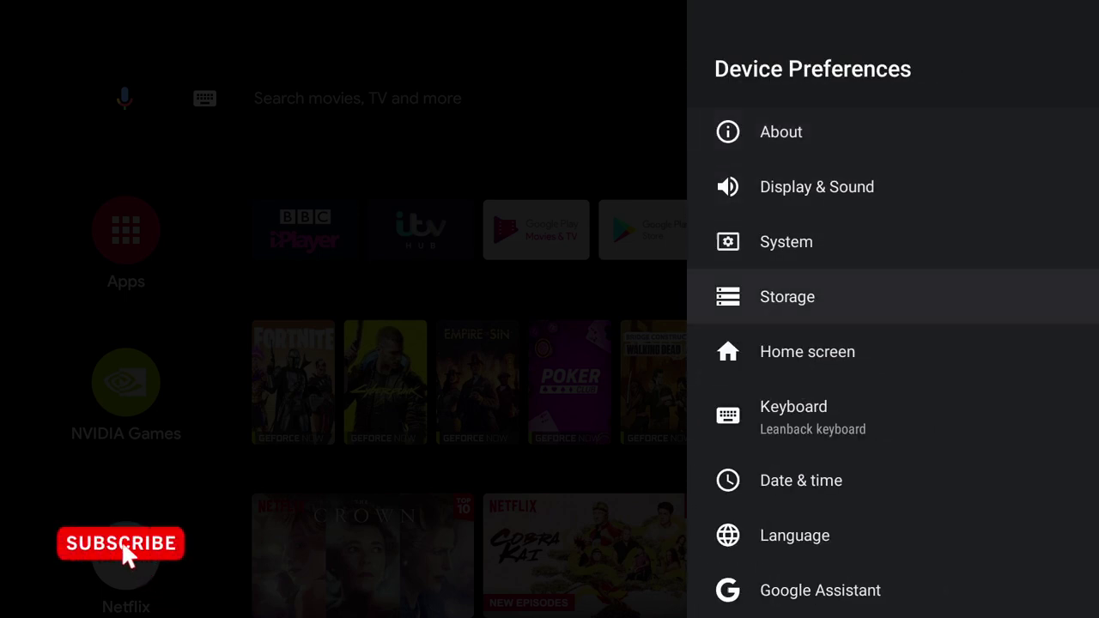
key(Return)
key(Down)
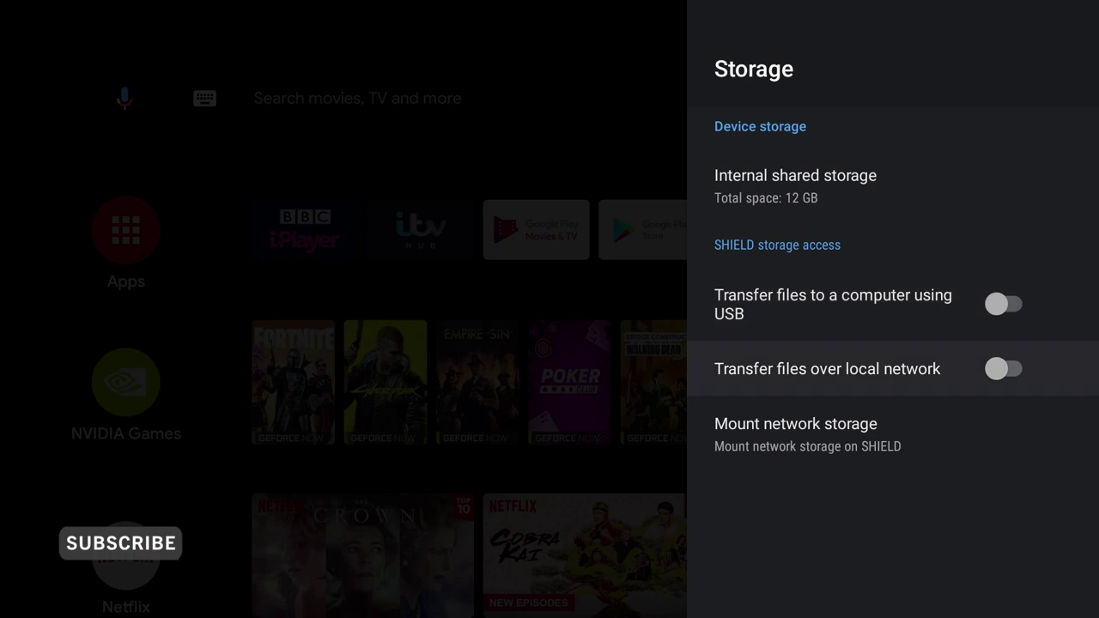
- Turn on Transfer files over local network and note the login details and IP 192.168.0.72
key(Return)
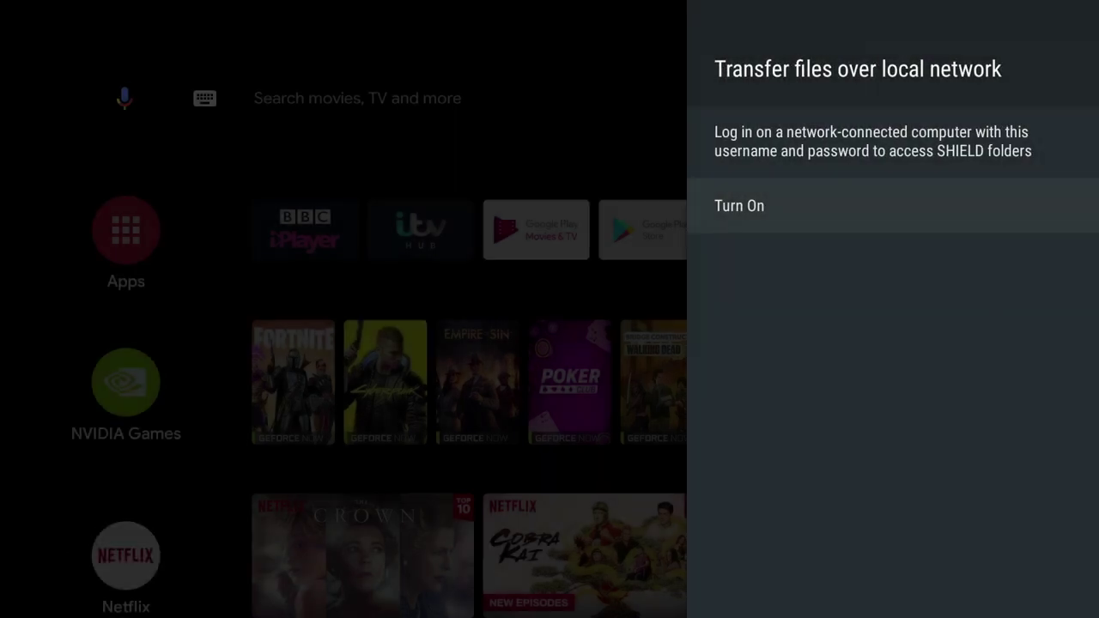
key(Return)
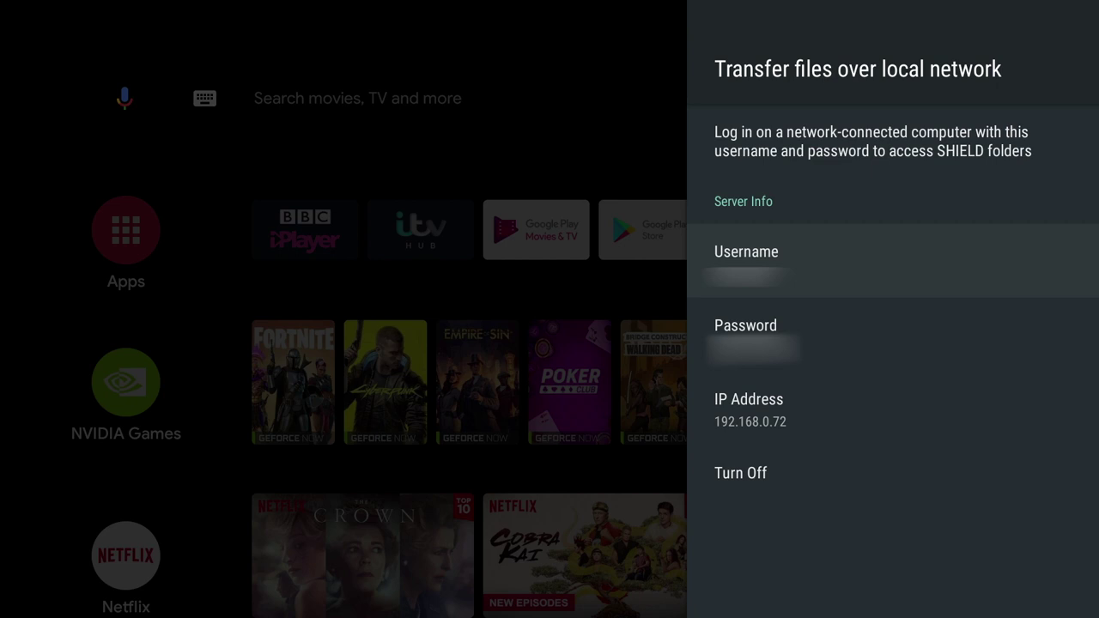
key(Down)
key(Down)
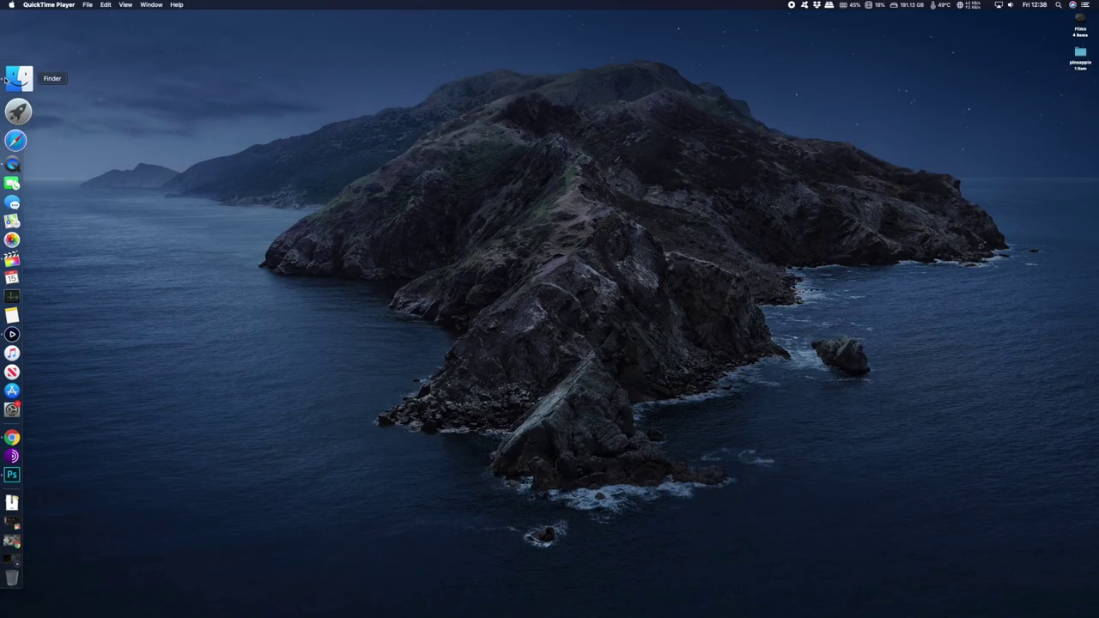
- Connect a new Finder window to smb://192.168.0.72 as a Registered User with the account name and password
click(26, 80)
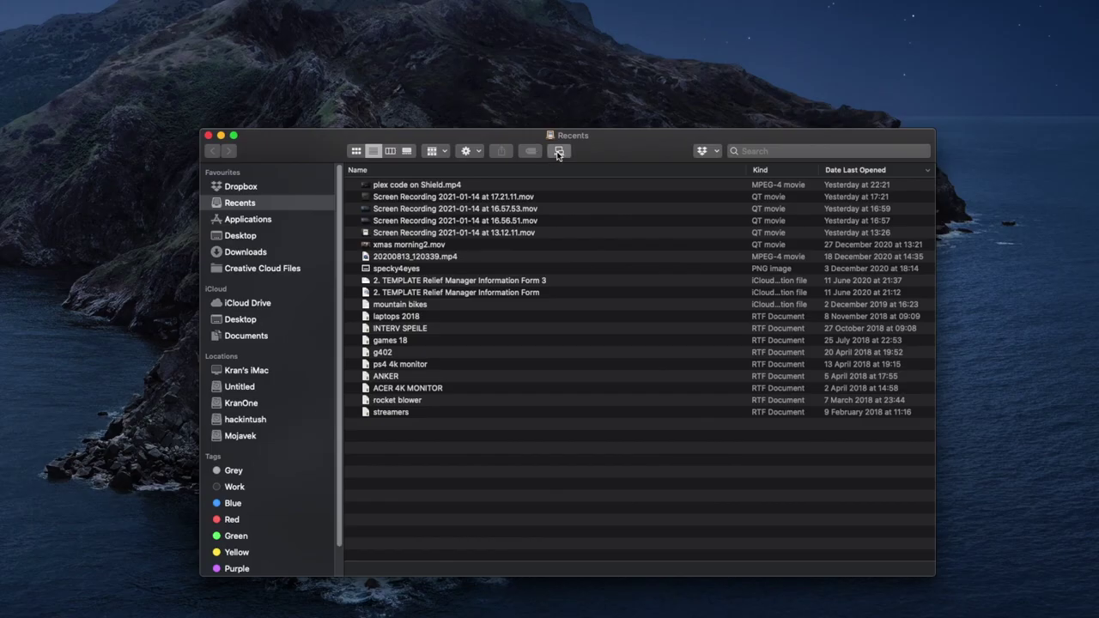
click(726, 202)
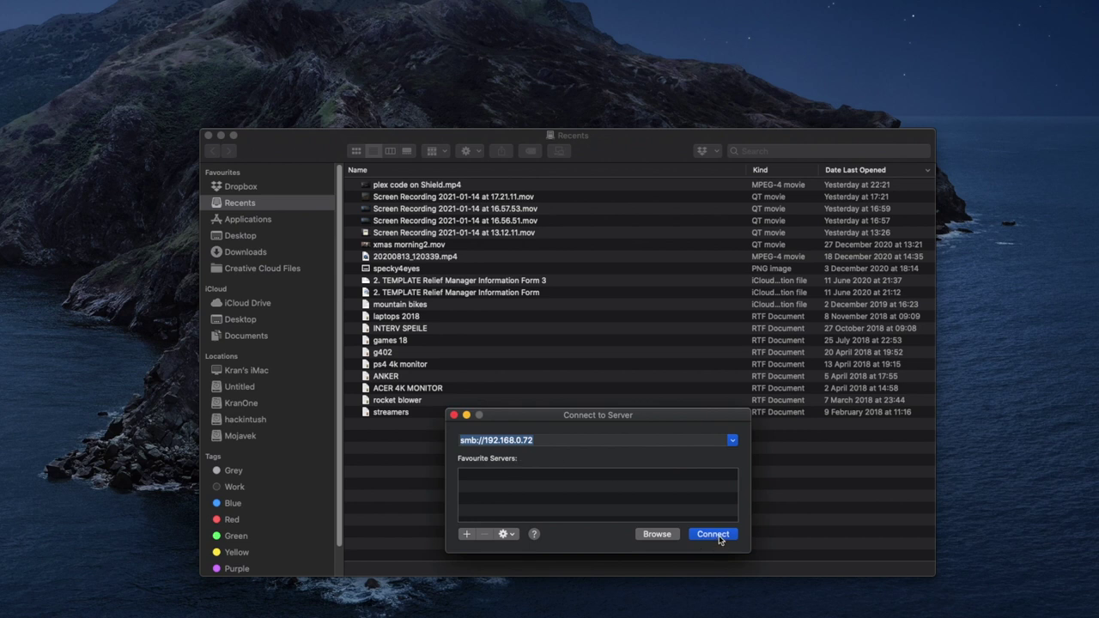
click(713, 534)
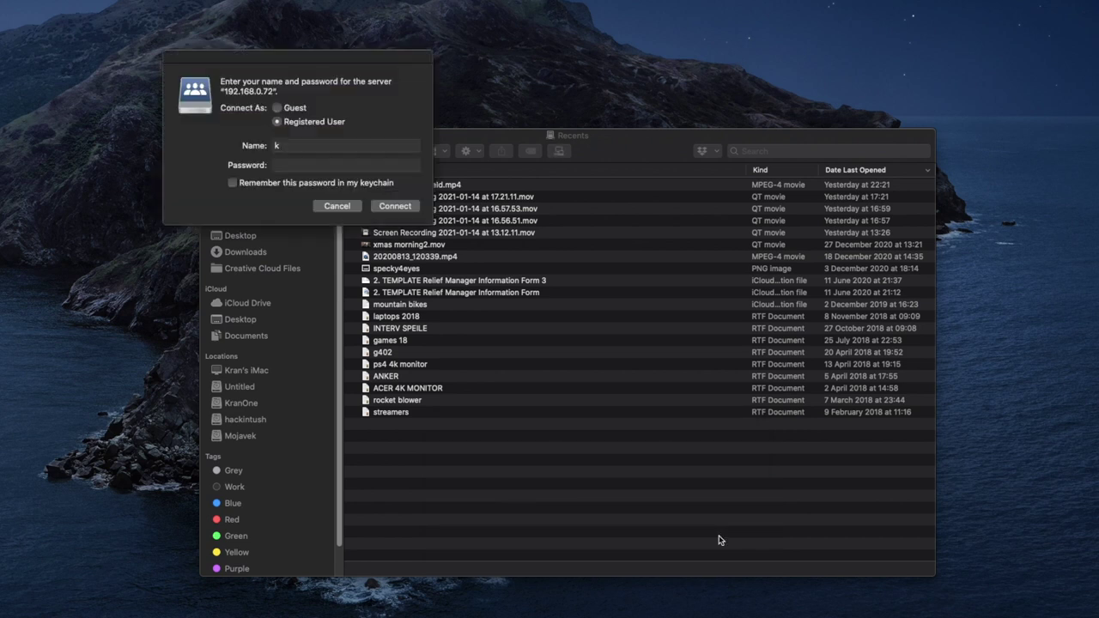
click(344, 145)
click(286, 165)
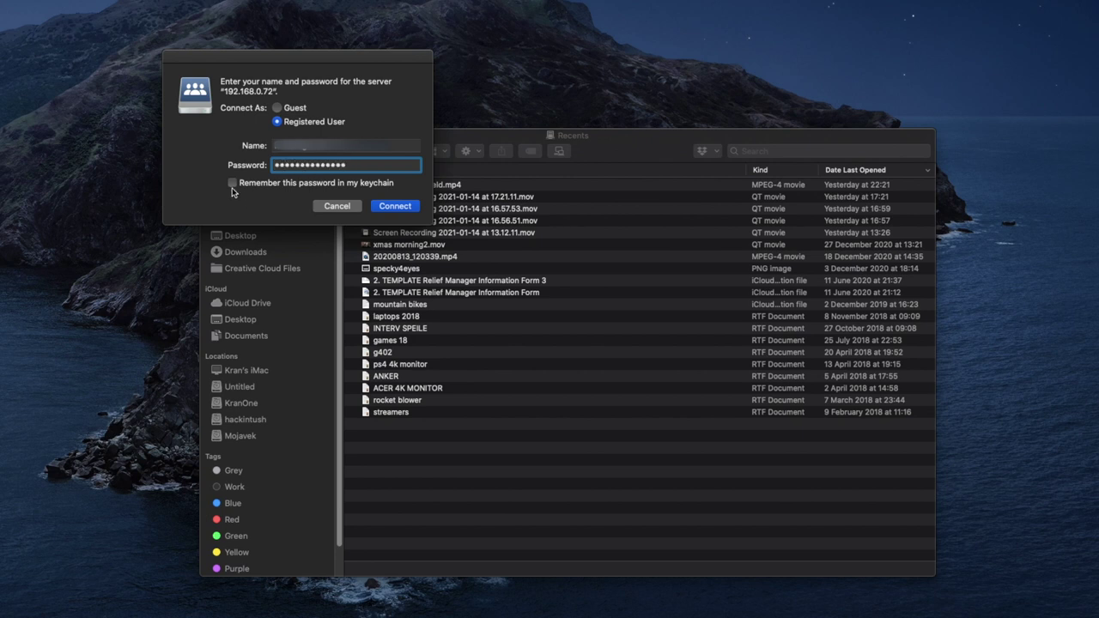
click(396, 206)
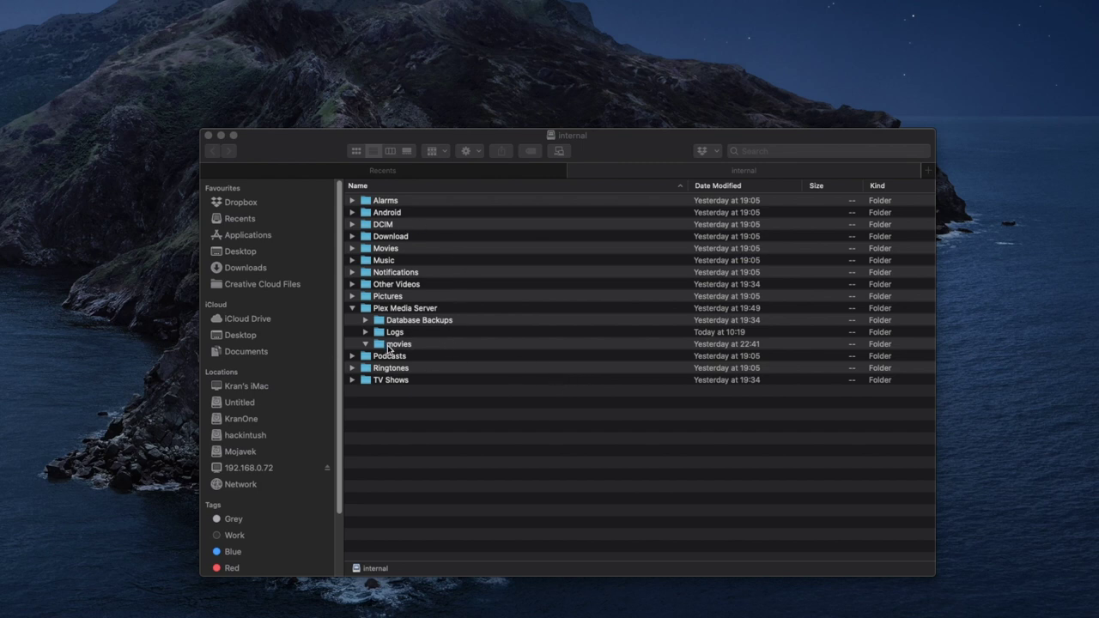
- Open the SHIELD's Plex Media Server > movies folder in Finder
click(426, 311)
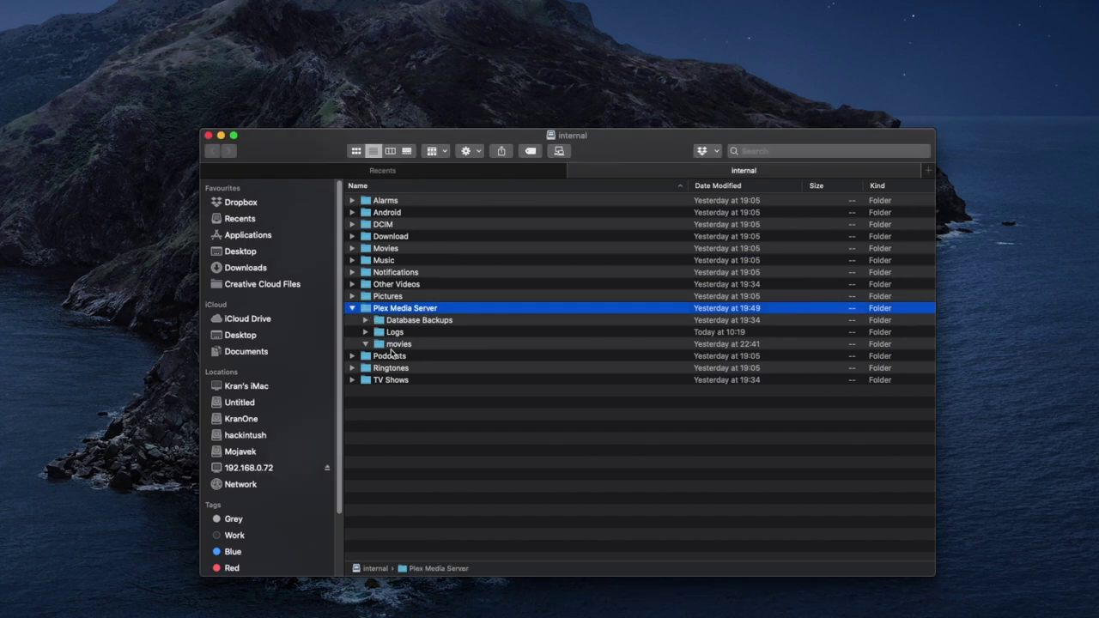
click(393, 347)
double_click(393, 344)
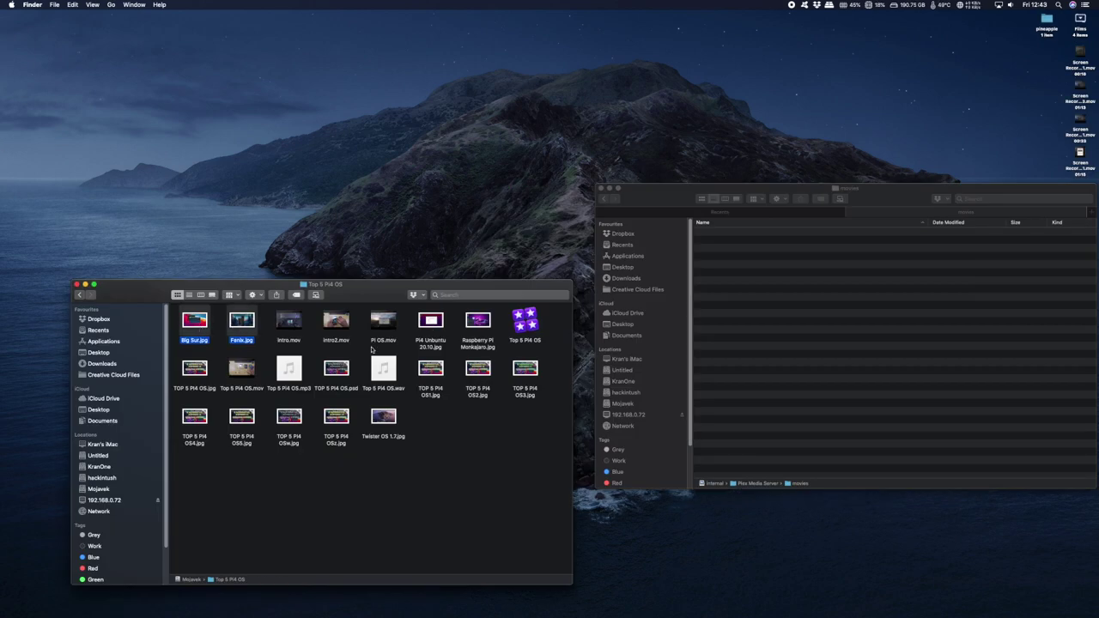
- Select the five files, including TOP 5 Pi4 OS.jpg, Pi OS.mov and intro2.mov, and drag them into movies
super+click(194, 369)
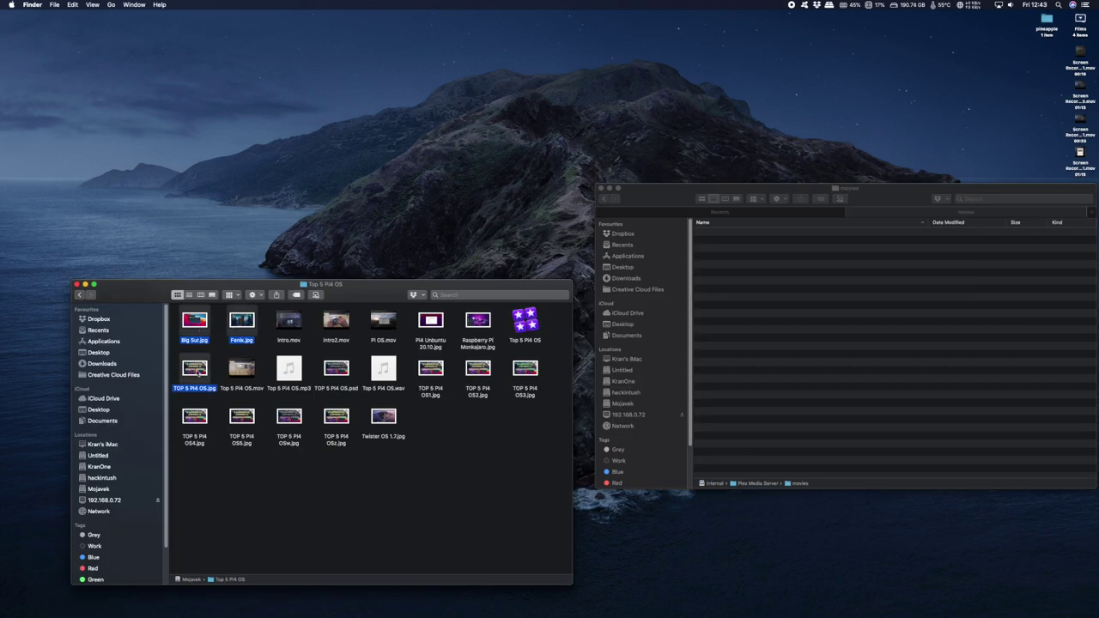
super+click(385, 323)
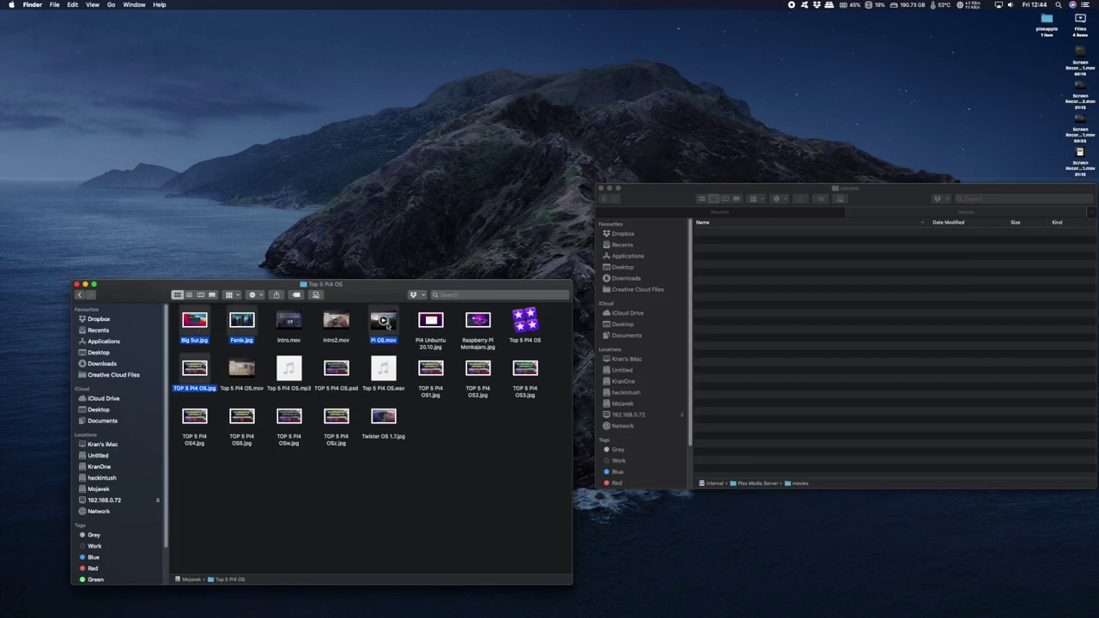
super+click(337, 323)
drag(343, 330, 820, 369)
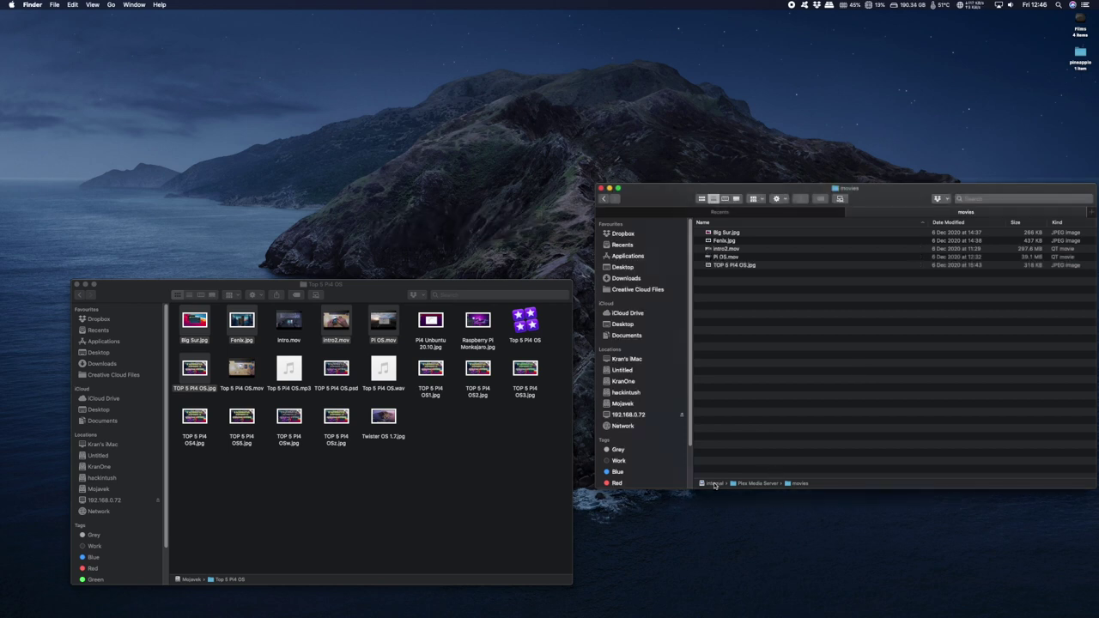
- Check the copied files in the movies folder, then sign in to plex.tv via Google and launch Plex Web
double_click(712, 483)
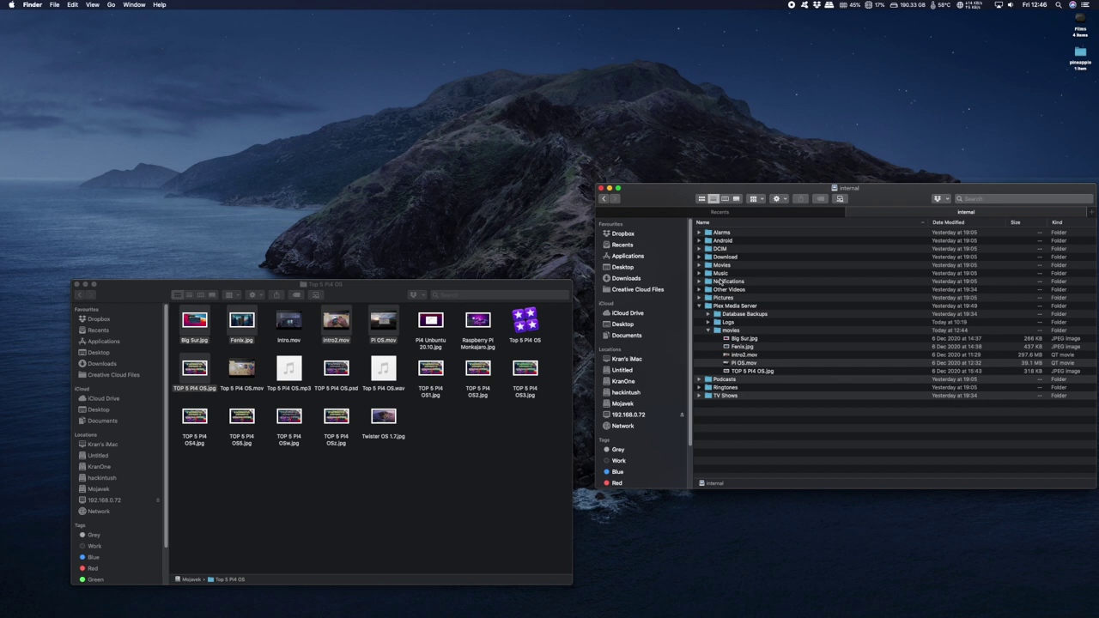
click(725, 332)
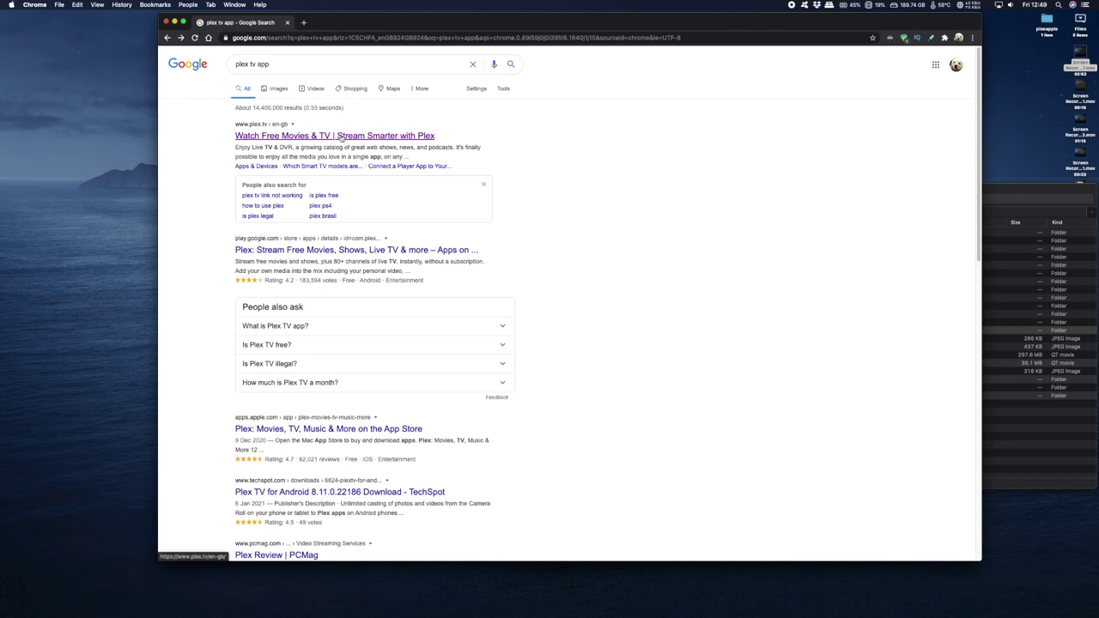
click(340, 137)
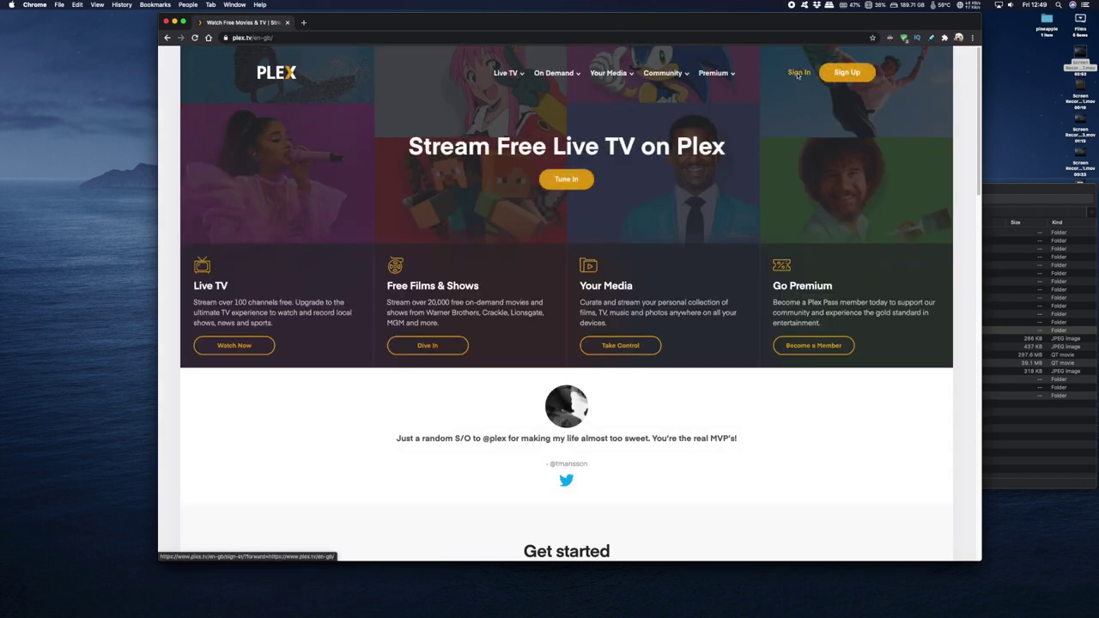
click(799, 73)
click(590, 144)
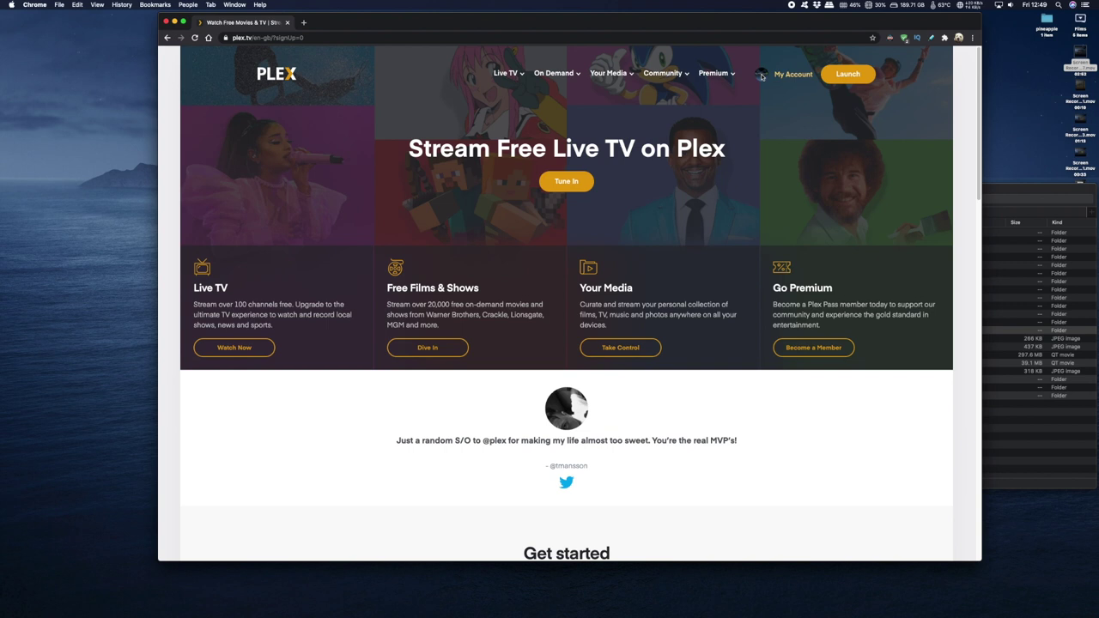
click(837, 75)
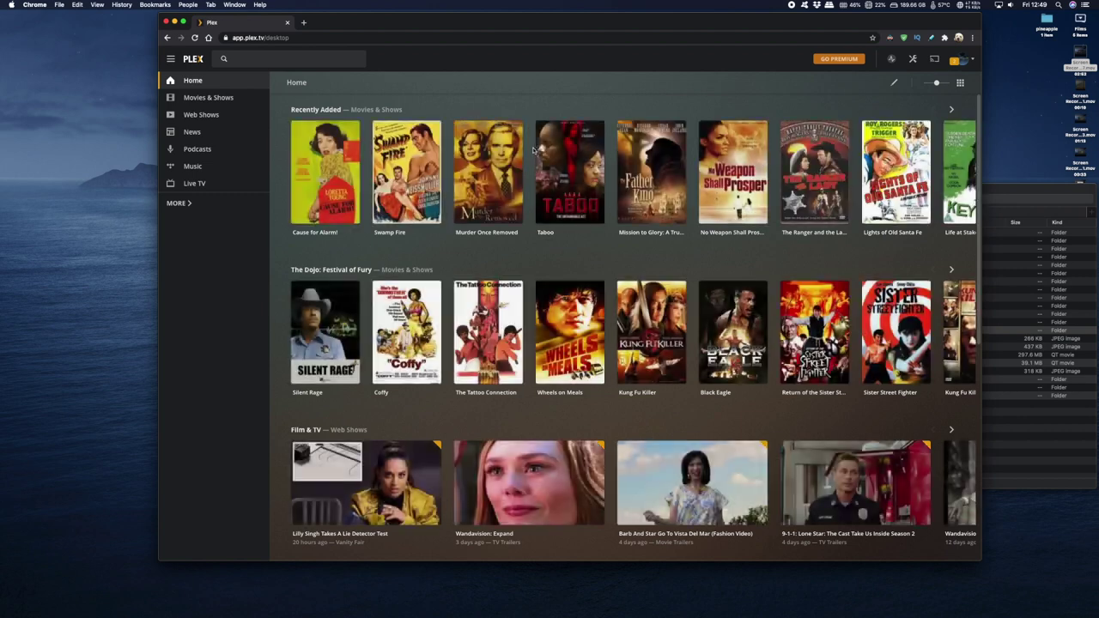
- Browse the Movies & Shows, Web Shows, News and Live TV sections, then show all media sources
click(204, 98)
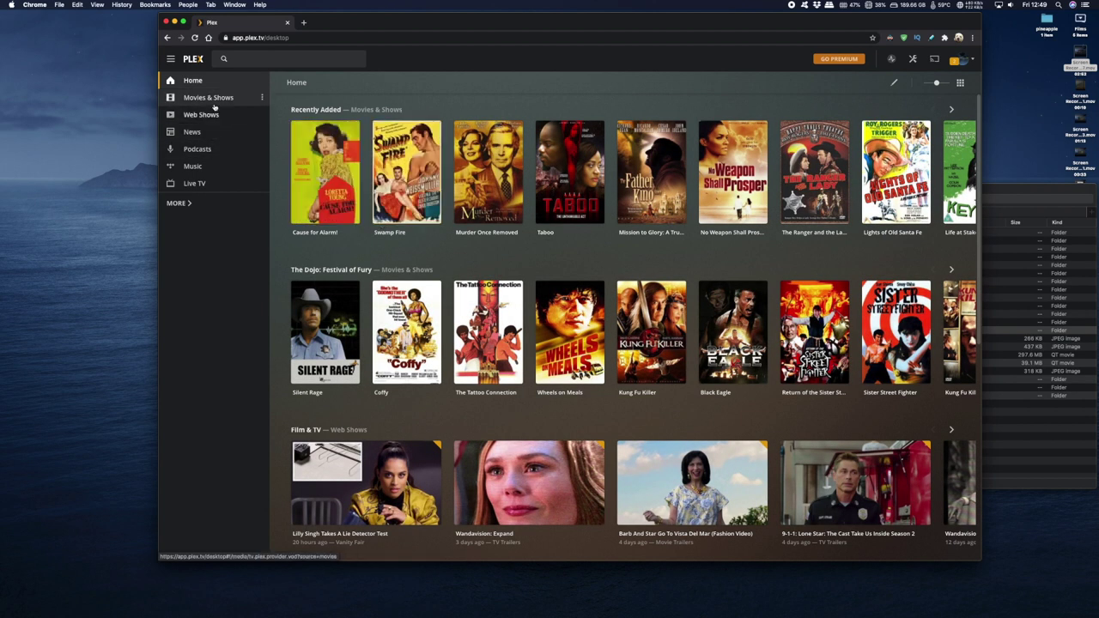
click(196, 116)
click(191, 131)
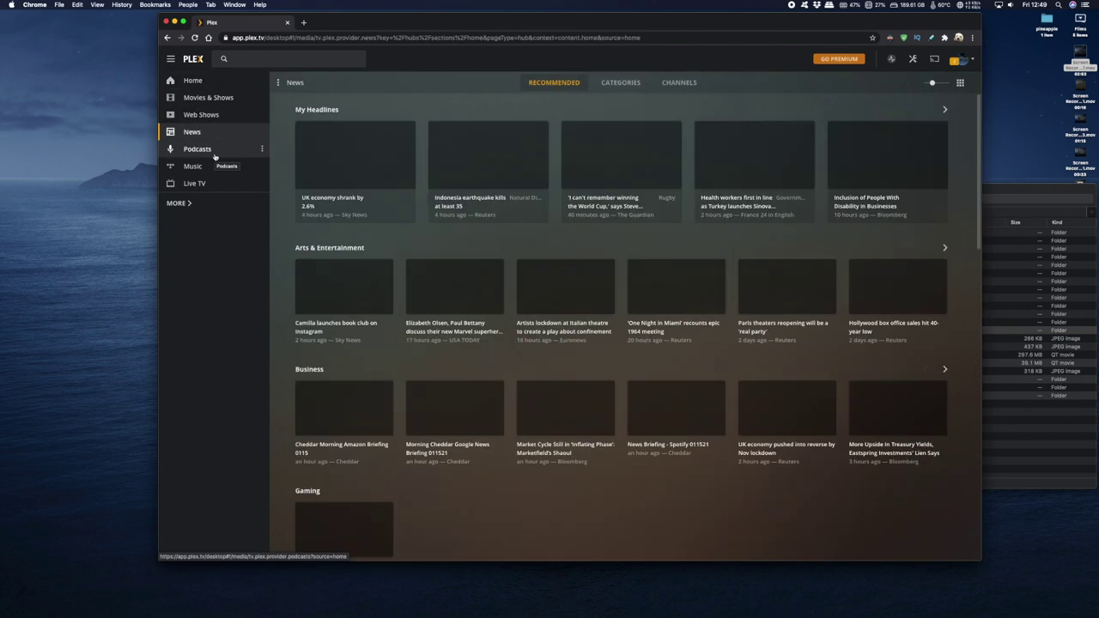
click(199, 184)
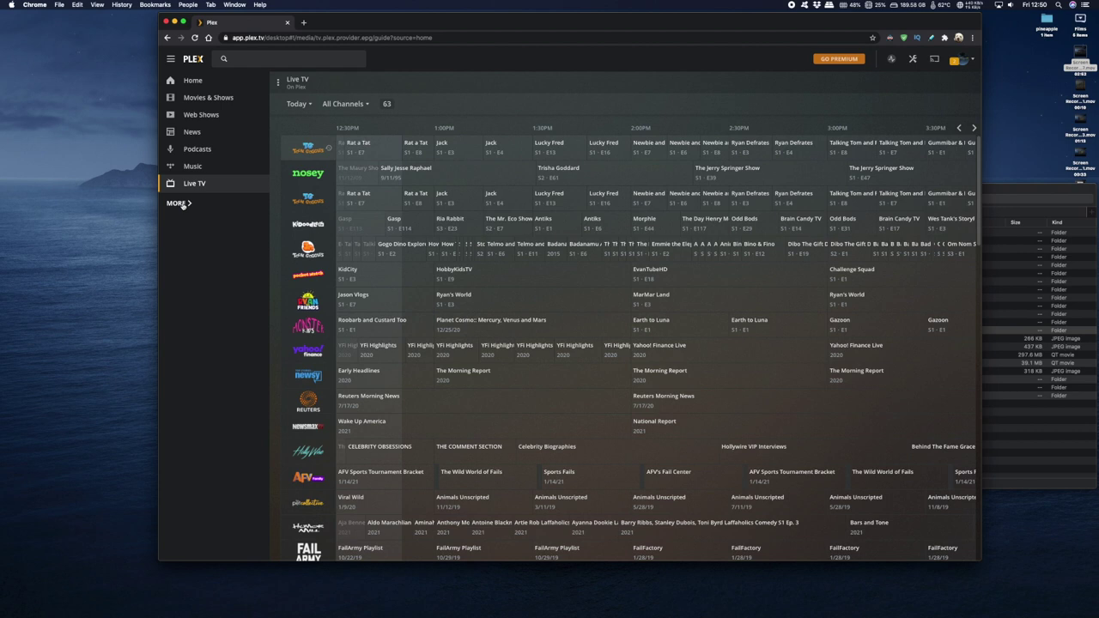
click(179, 204)
- Open the SHIELD's Movies, TV Shows, Music and Home Videos libraries, ending on Movies
click(197, 125)
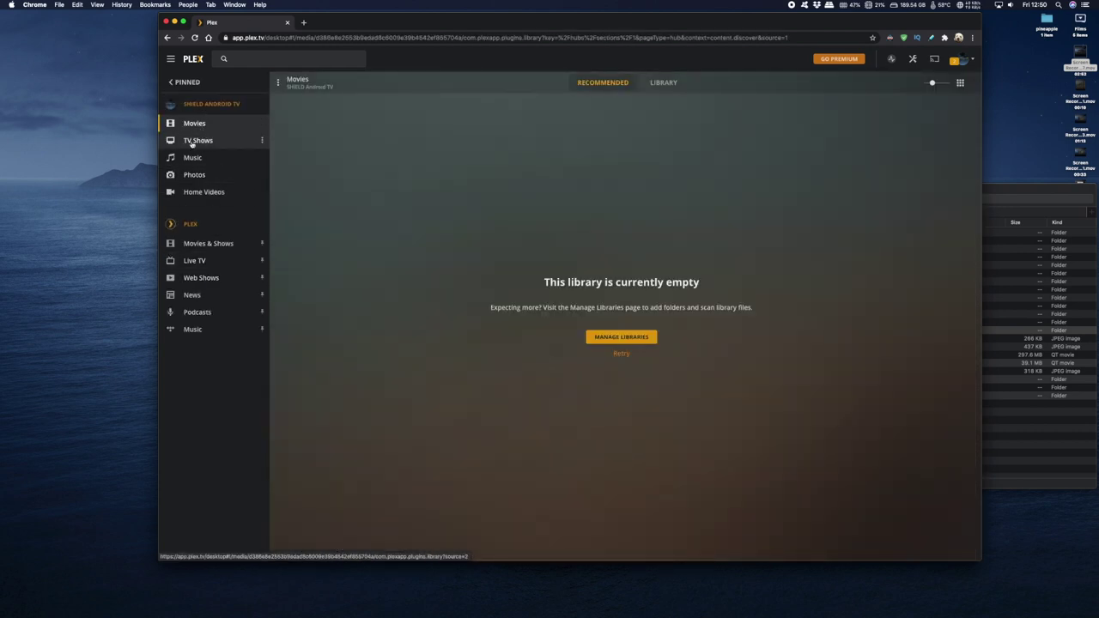
click(196, 141)
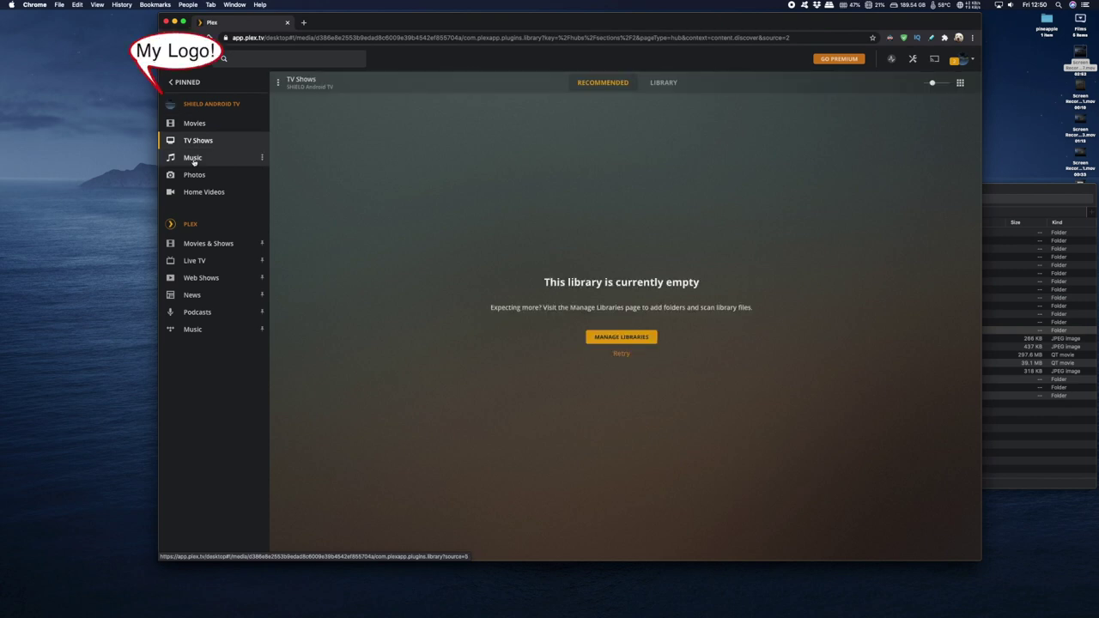
click(194, 159)
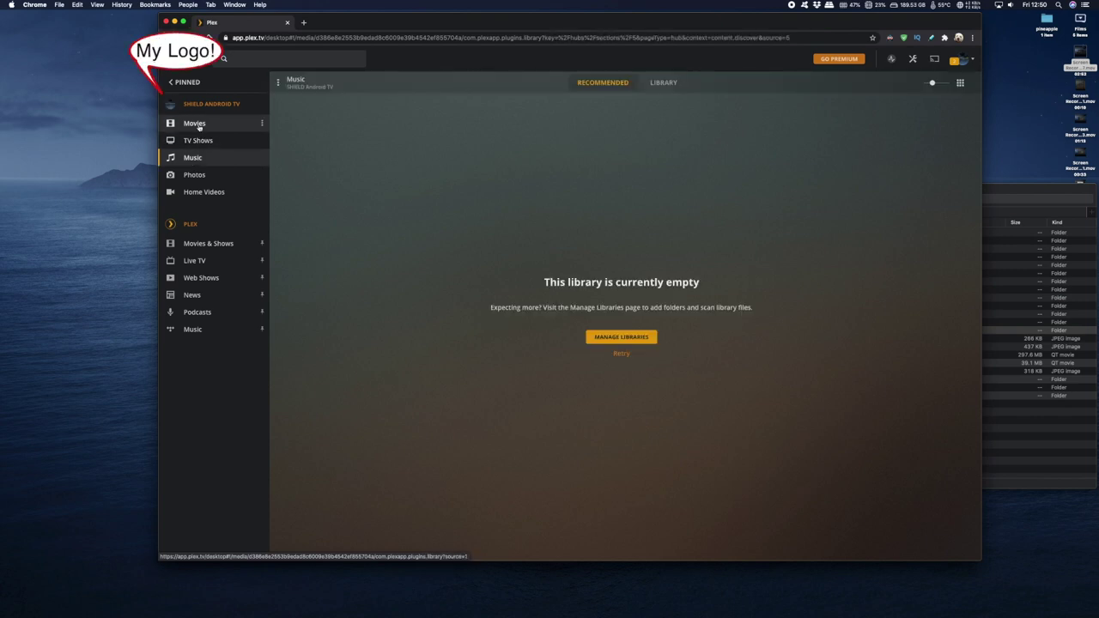
click(197, 194)
click(194, 123)
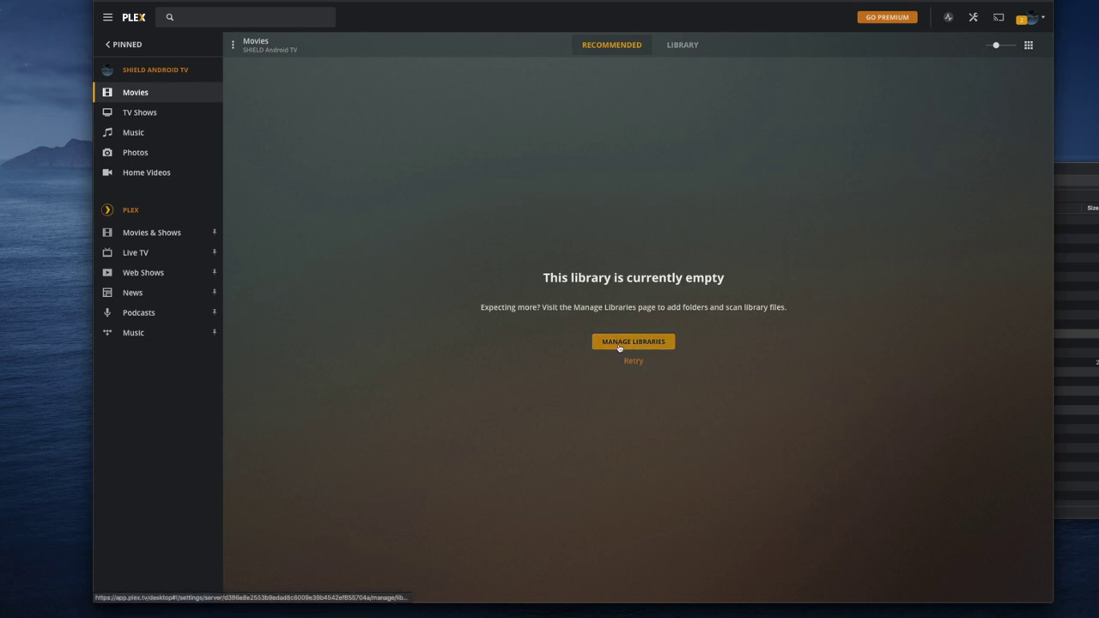
- Open Manage Libraries and bring up the Home Videos library's folder settings
click(619, 345)
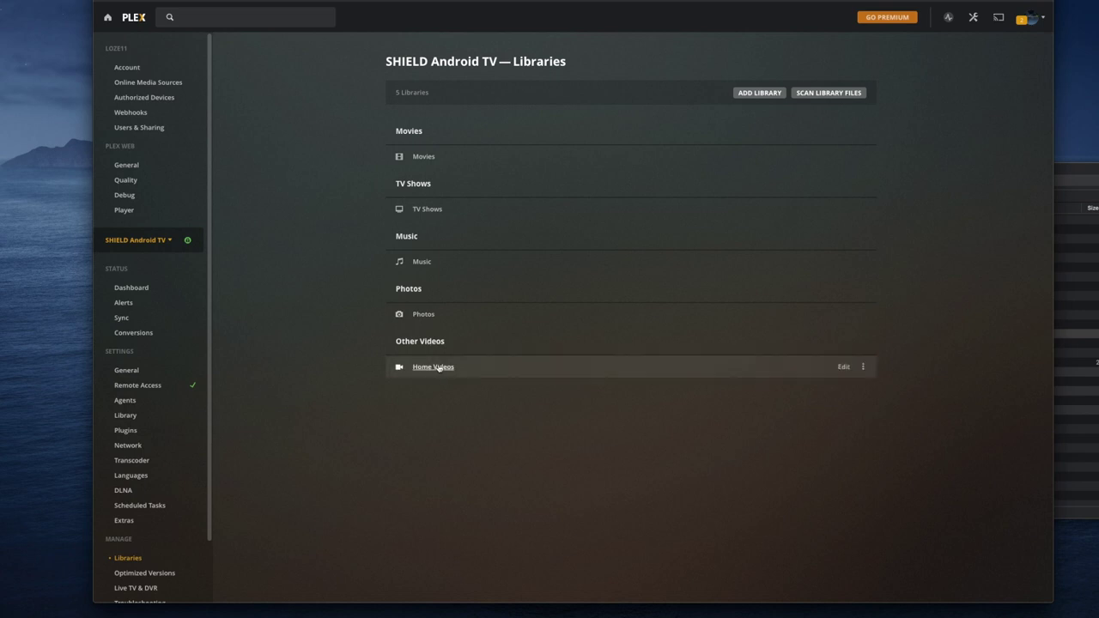
click(843, 367)
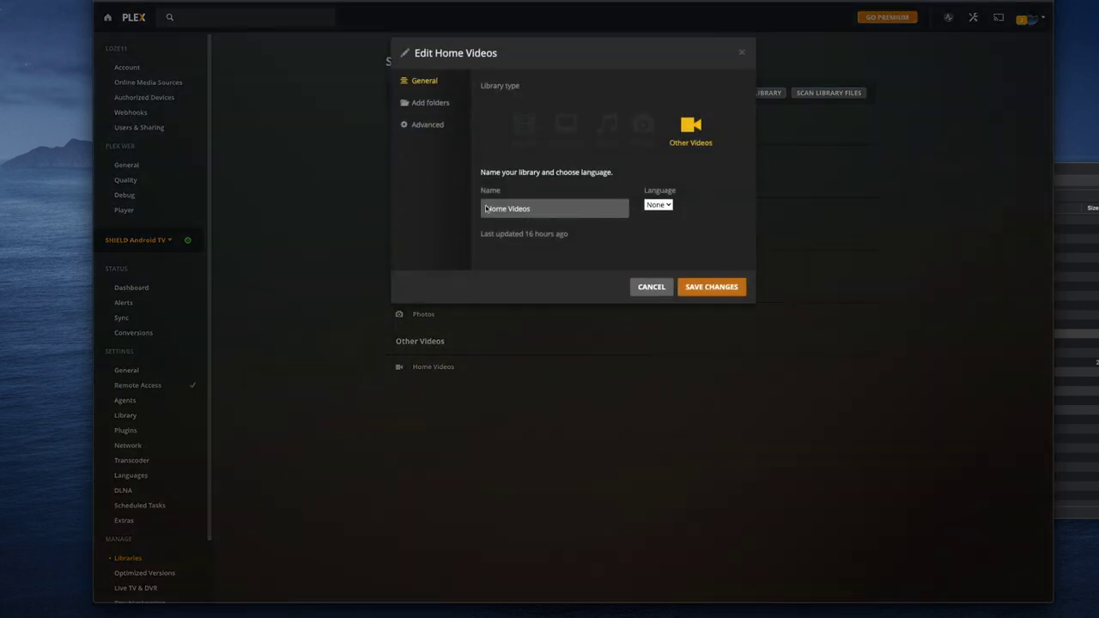
click(539, 208)
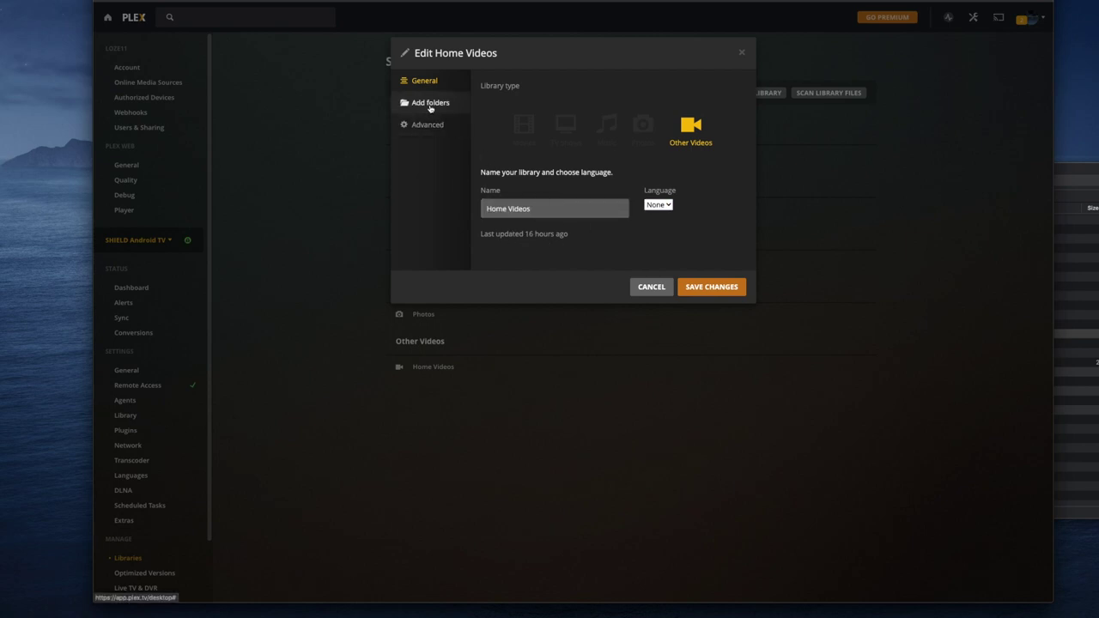
click(431, 104)
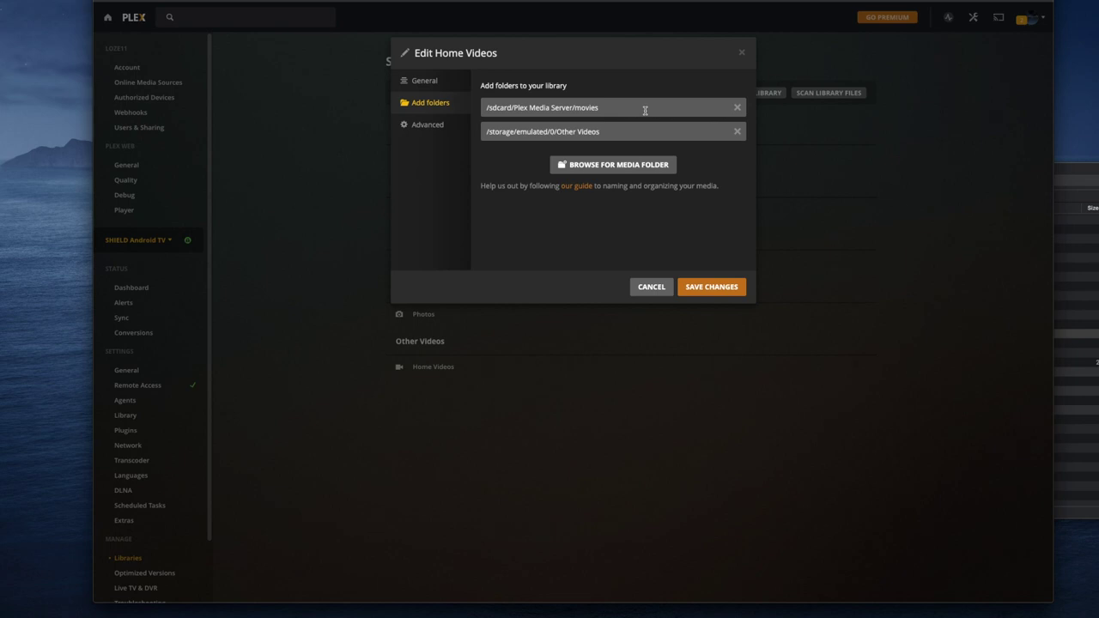
- Add /sdcard/Plex Media Server/movies as a Home Videos folder and save the changes
click(631, 166)
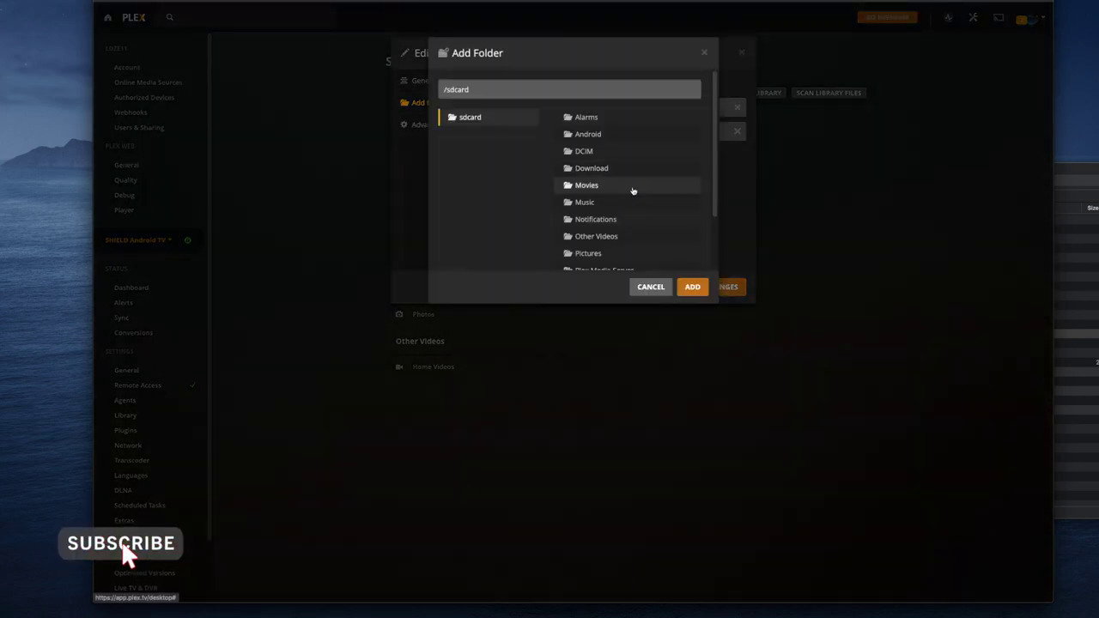
scroll(630, 177, down, 2)
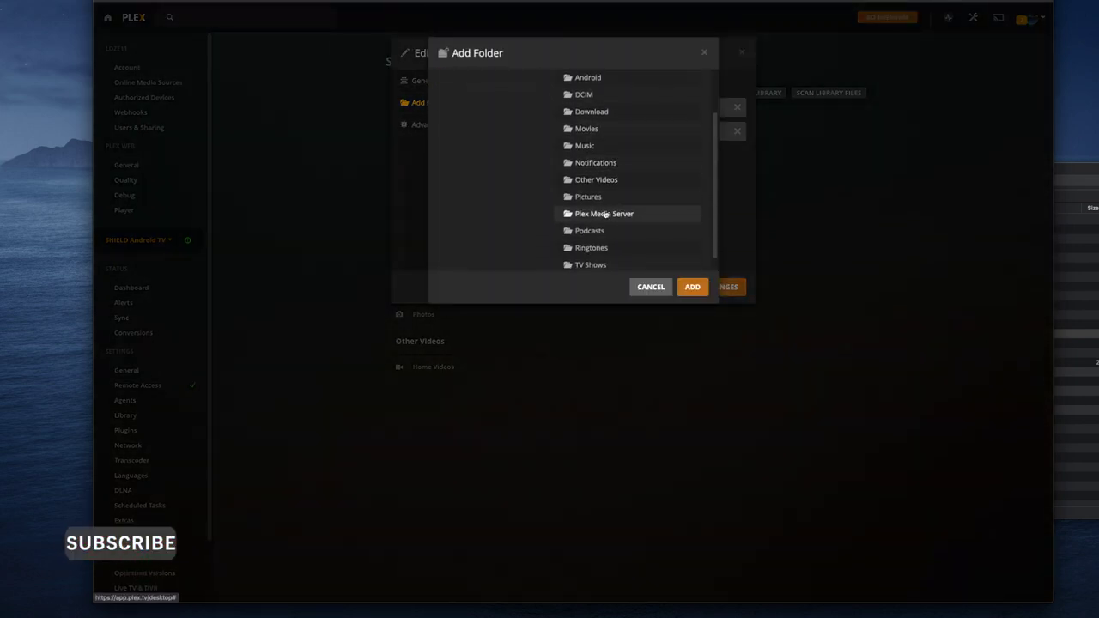
click(596, 217)
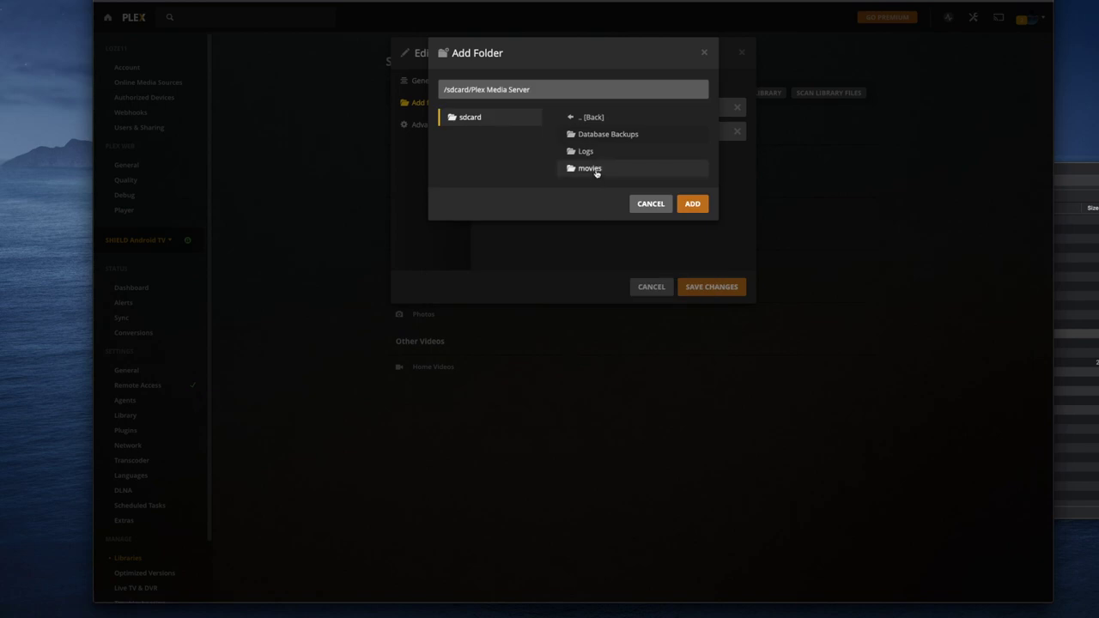
click(594, 172)
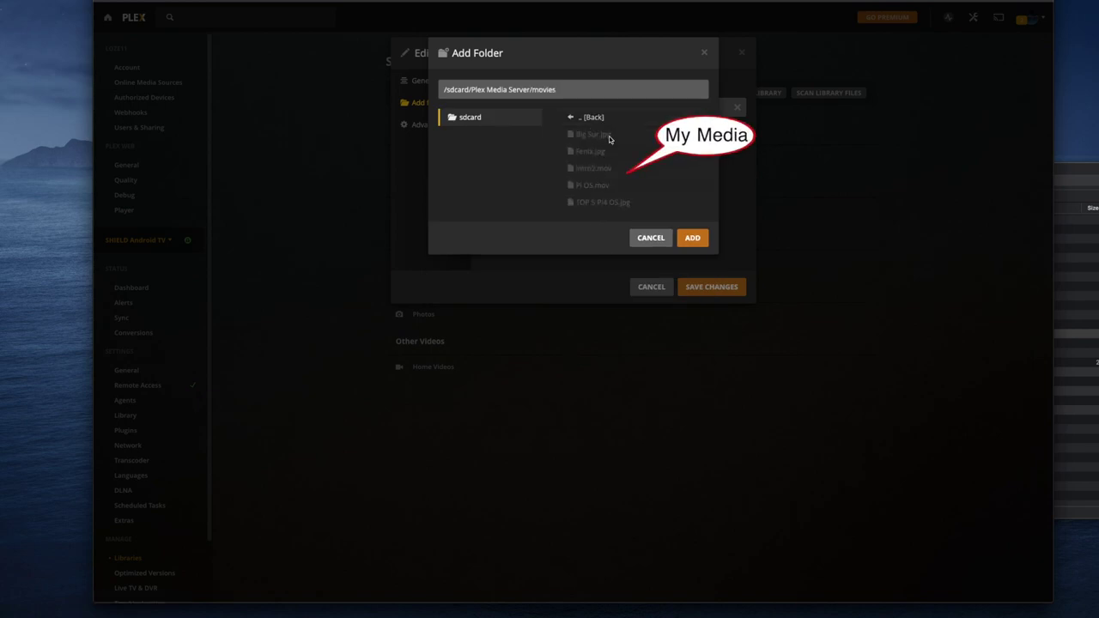
click(692, 238)
click(701, 290)
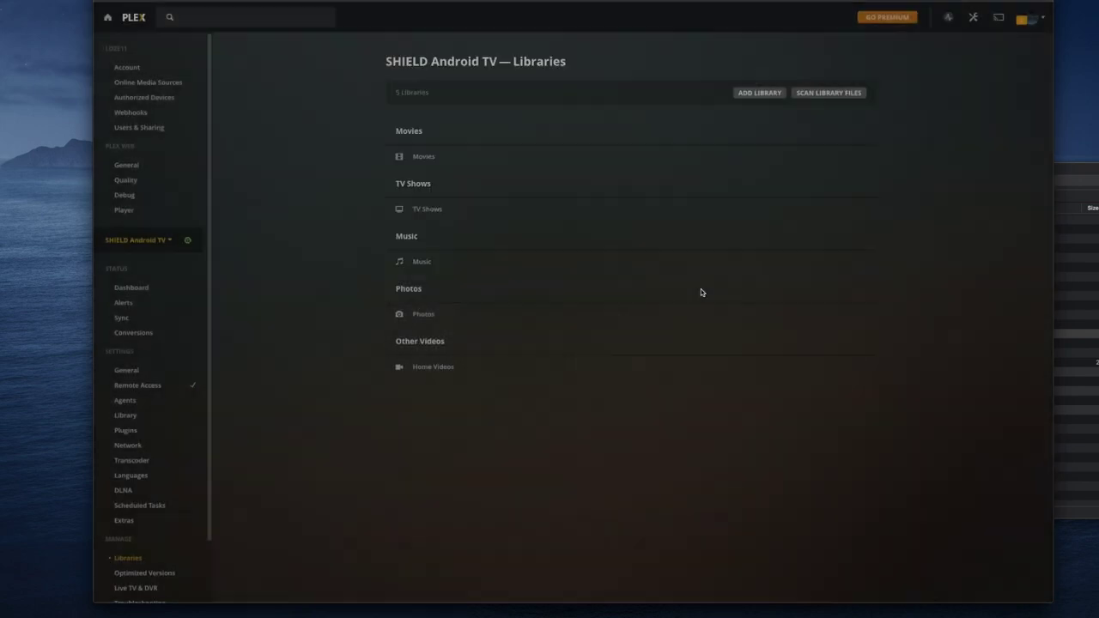
- Check Movies and Photos, then open Home Videos showing intro2 and Pi OS and preview Pi OS
click(424, 157)
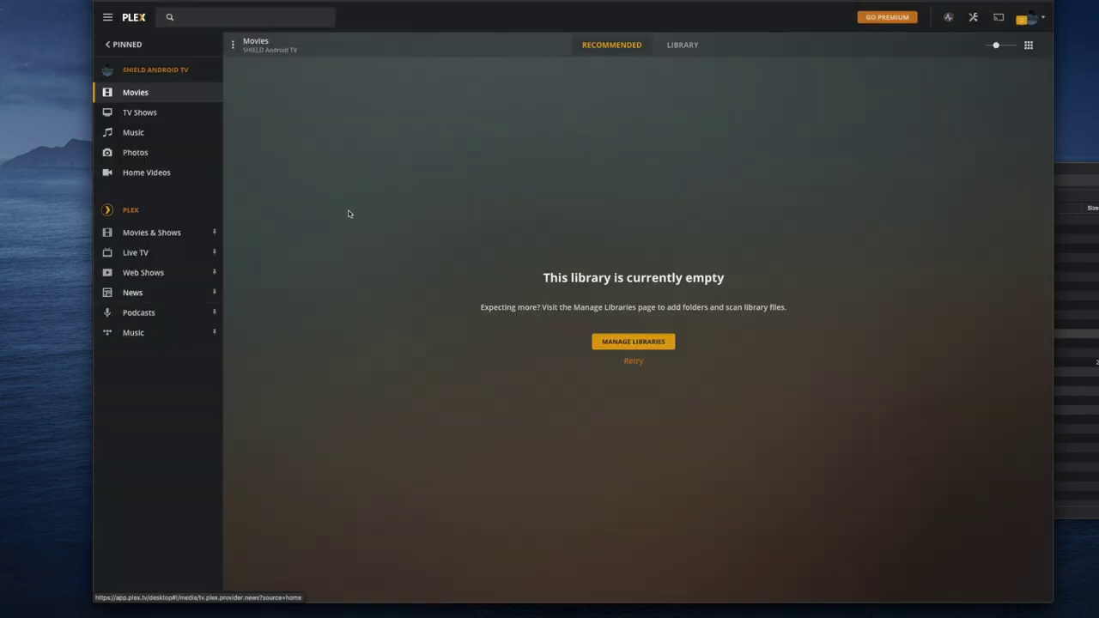
click(135, 152)
click(142, 174)
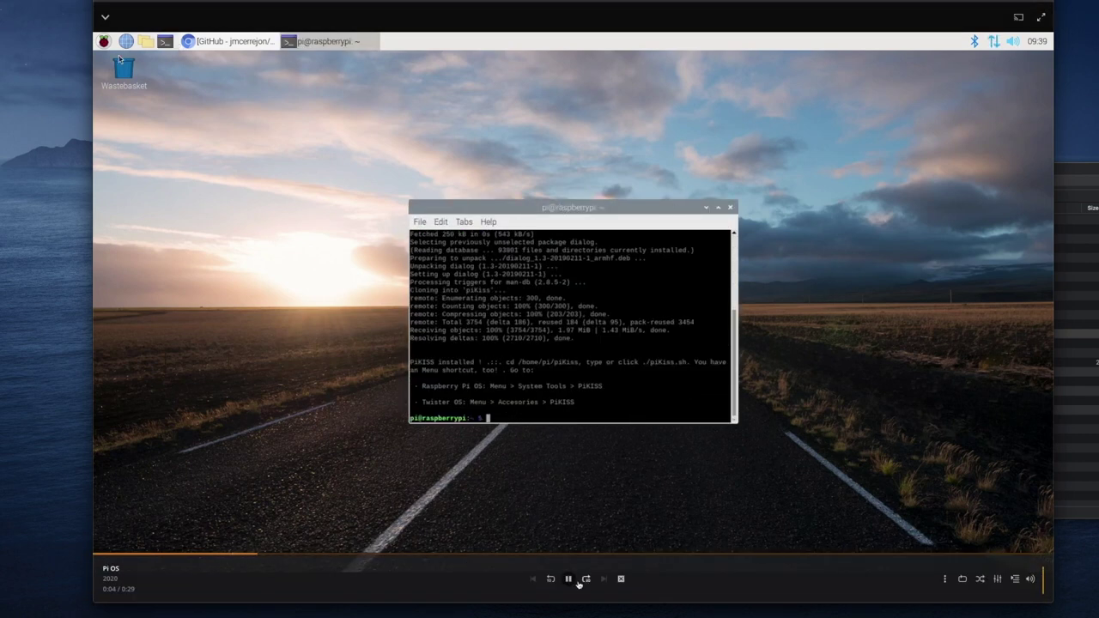
click(568, 580)
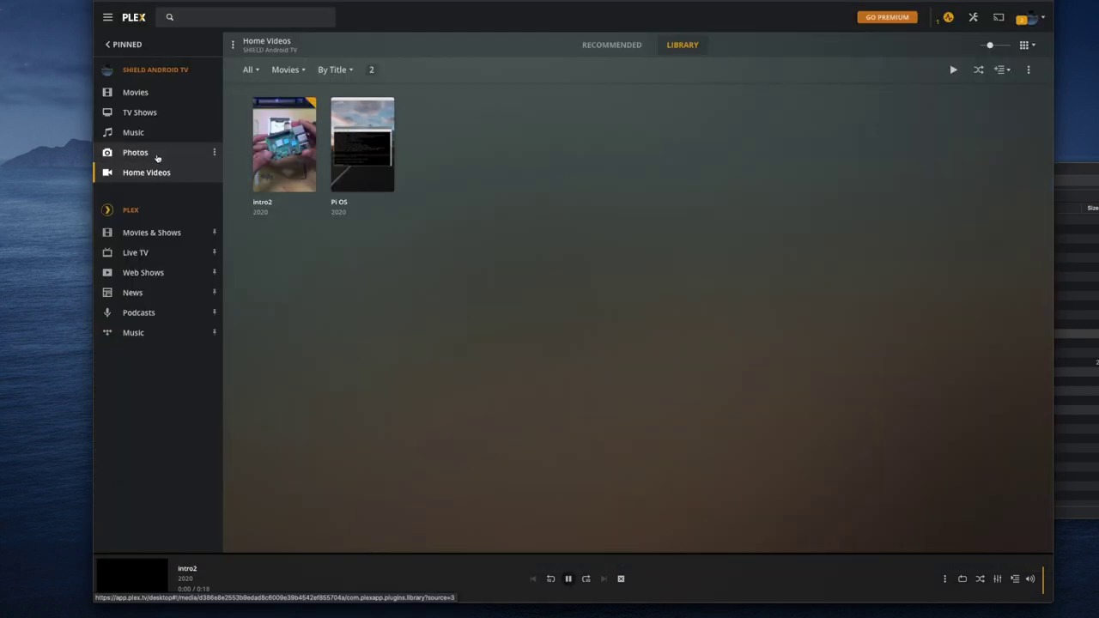
- Open Manage Libraries and bring up the Photos library's folder settings
click(157, 158)
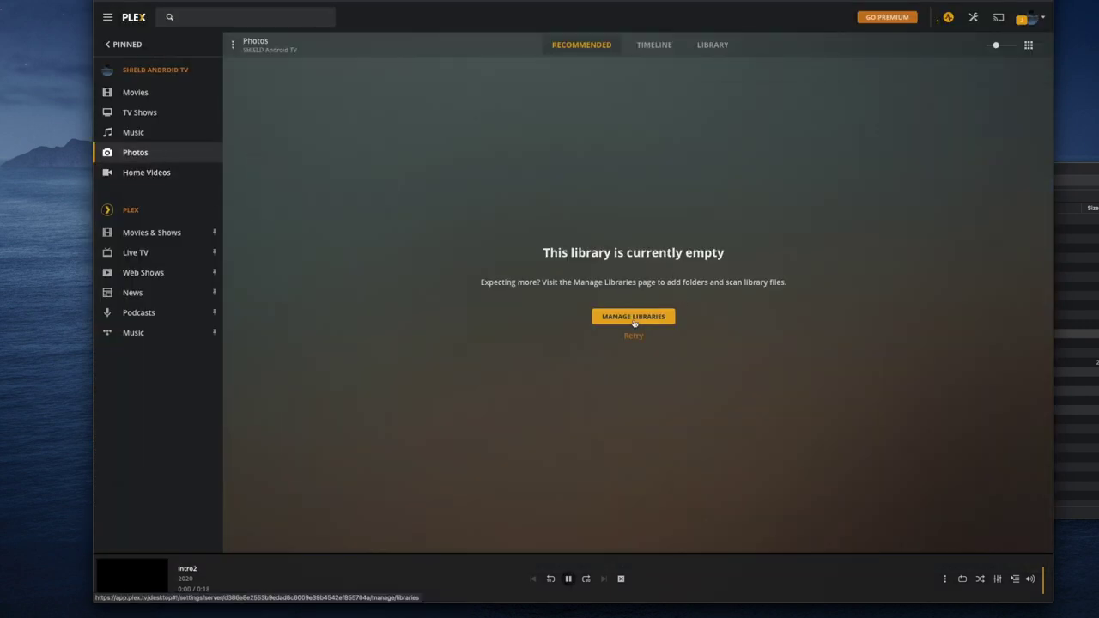
click(633, 317)
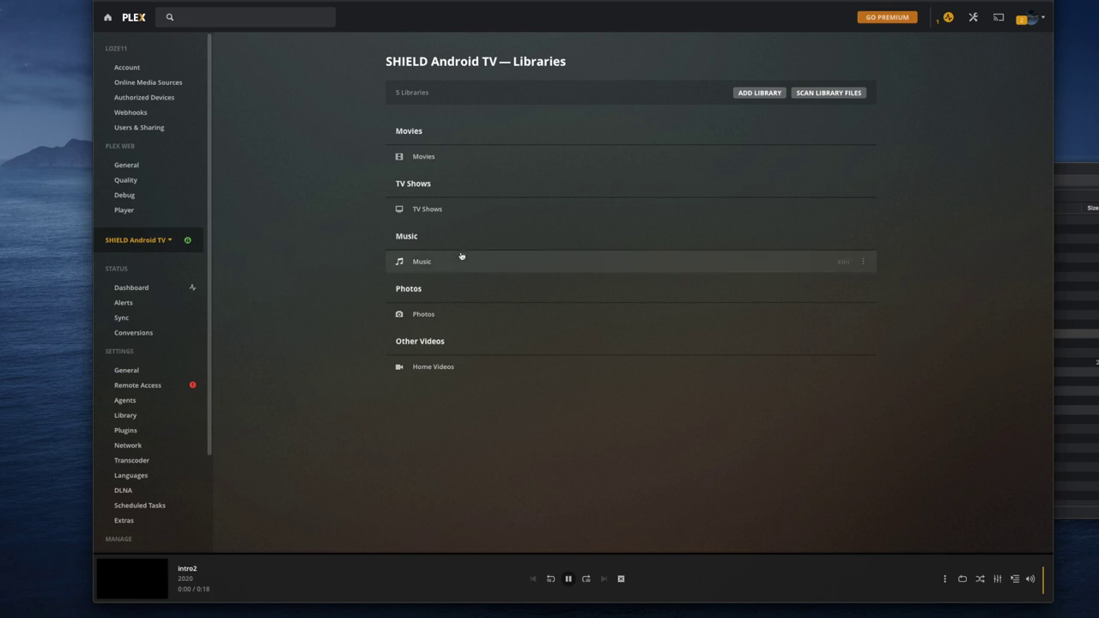
click(410, 314)
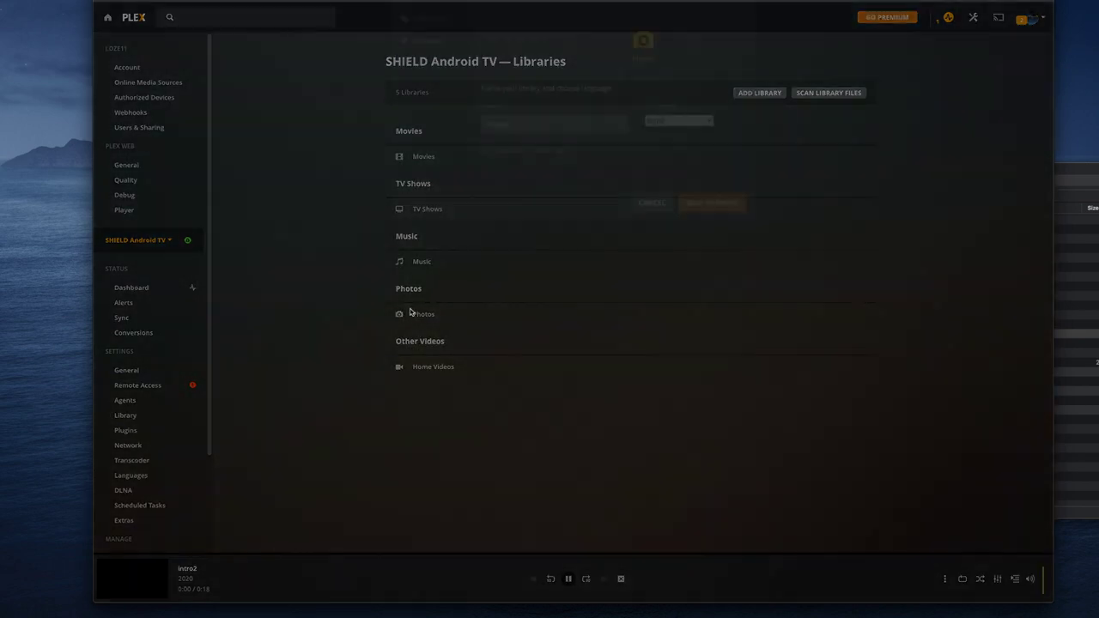
click(434, 103)
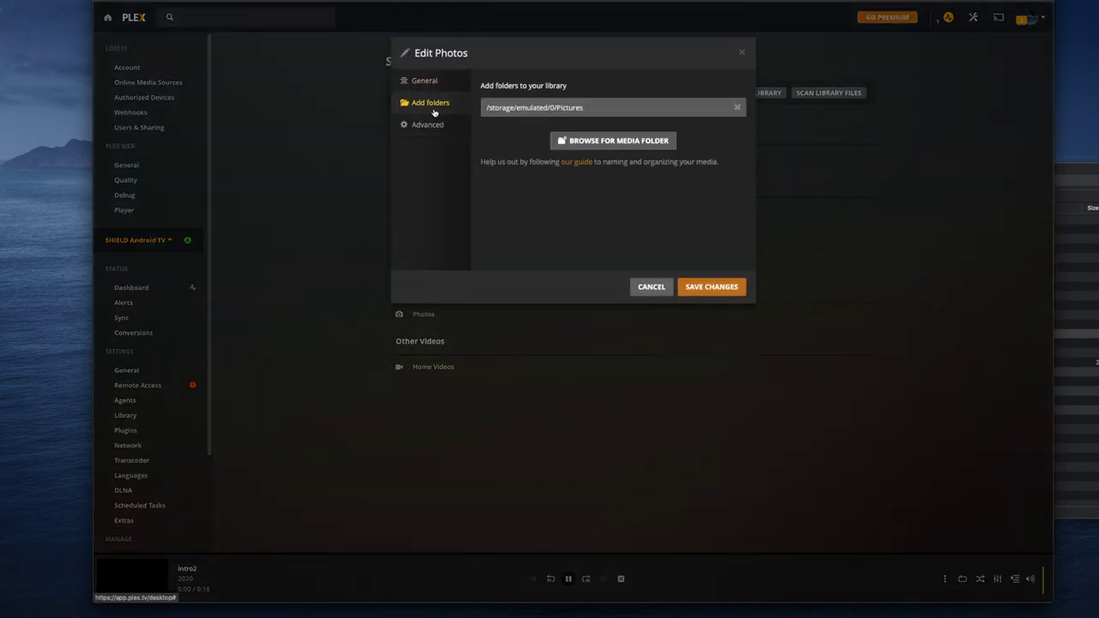
- Add /sdcard/Plex Media Server/movies as a Photos folder and save the changes
click(596, 141)
scroll(610, 228, down, 2)
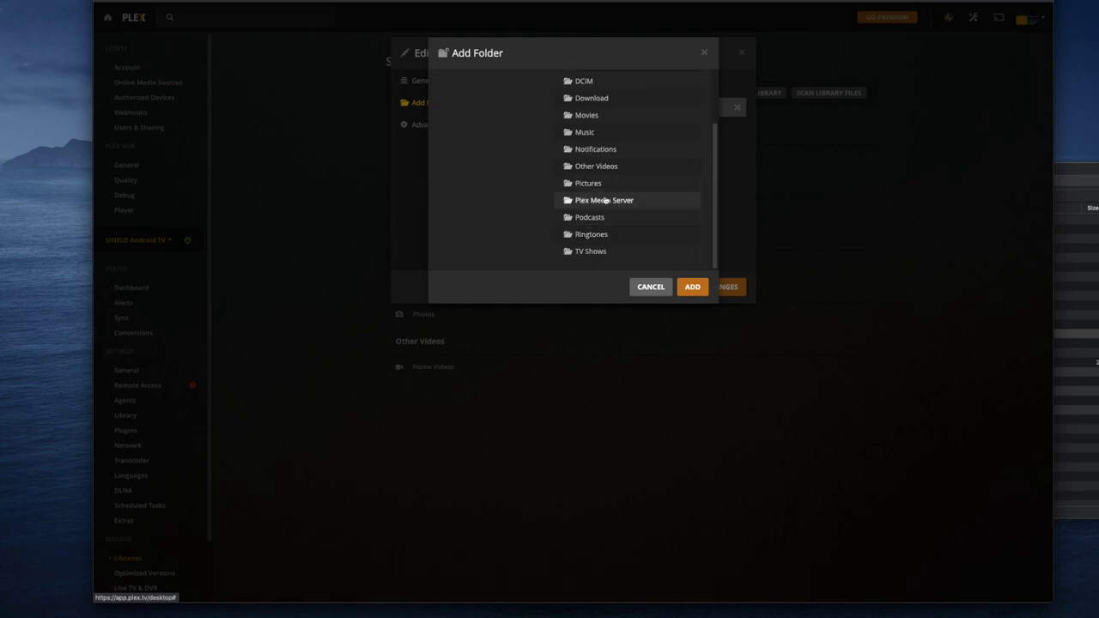
click(610, 200)
click(618, 168)
click(687, 239)
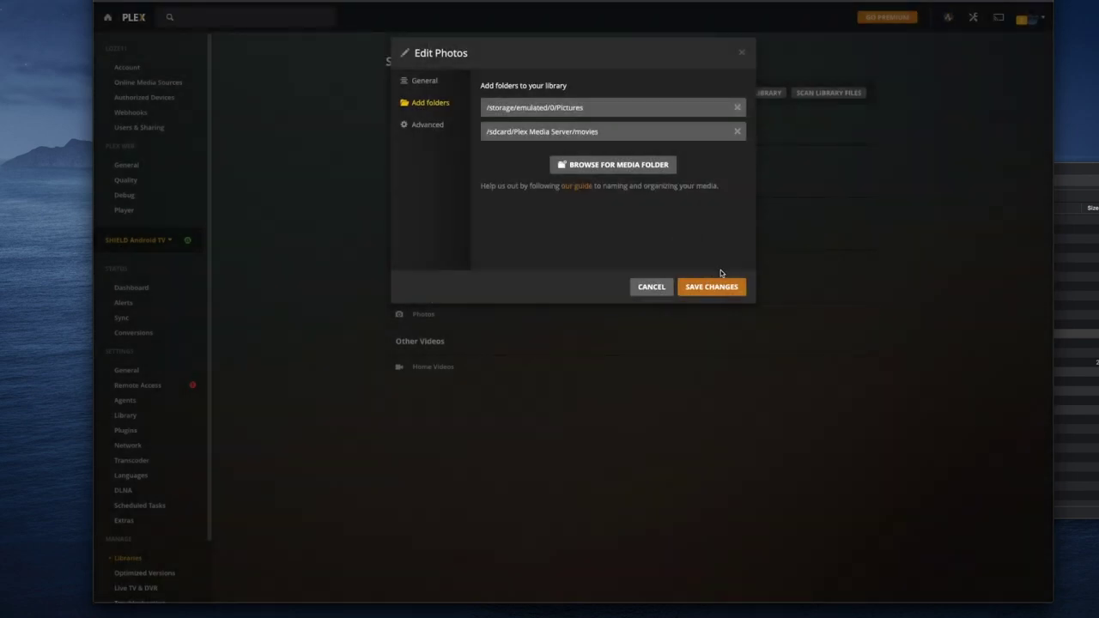
click(713, 287)
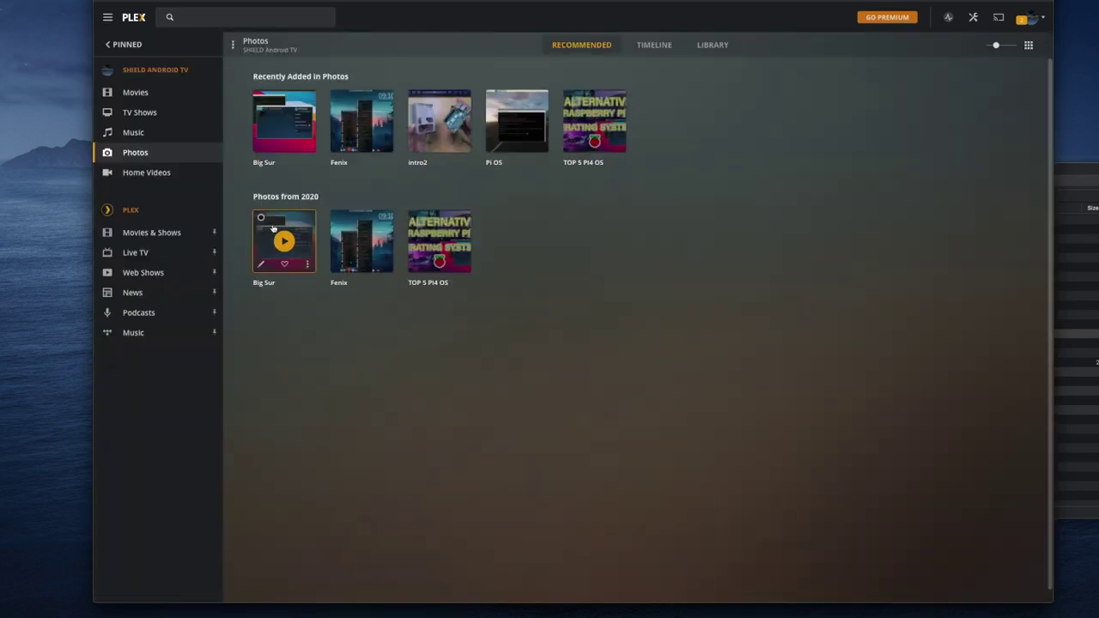
- View the new photos full-screen, step through two of them, and close the viewer
click(281, 238)
key(Right)
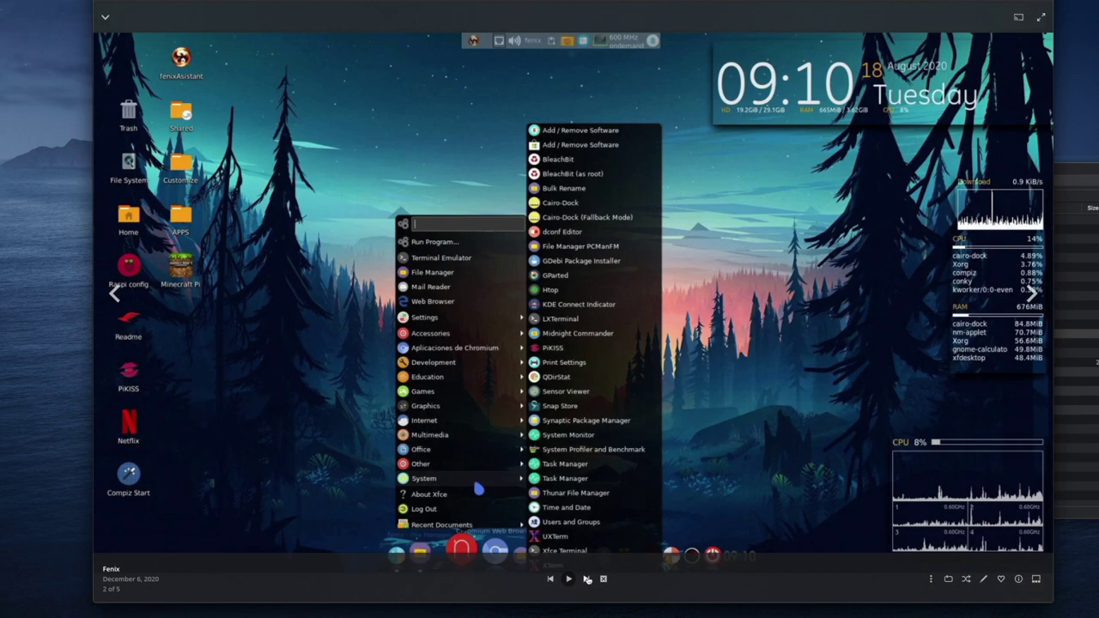
key(Right)
click(107, 18)
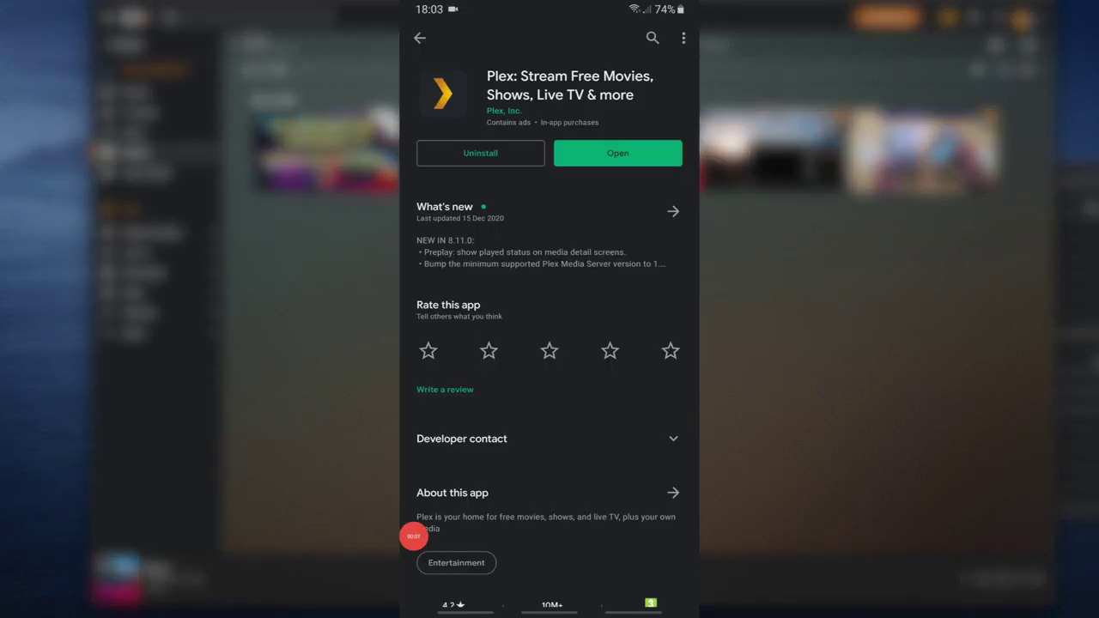
- Launch Plex using the Open button on its Play Store page
click(617, 153)
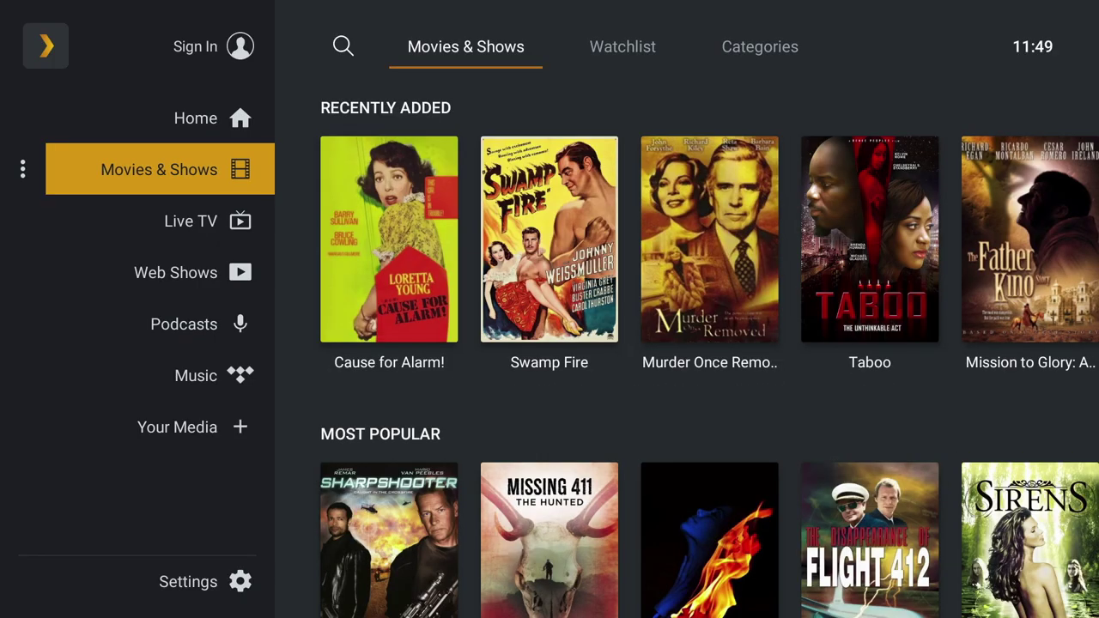
- Move up the Plex sidebar from Movies & Shows to Home
key(Up)
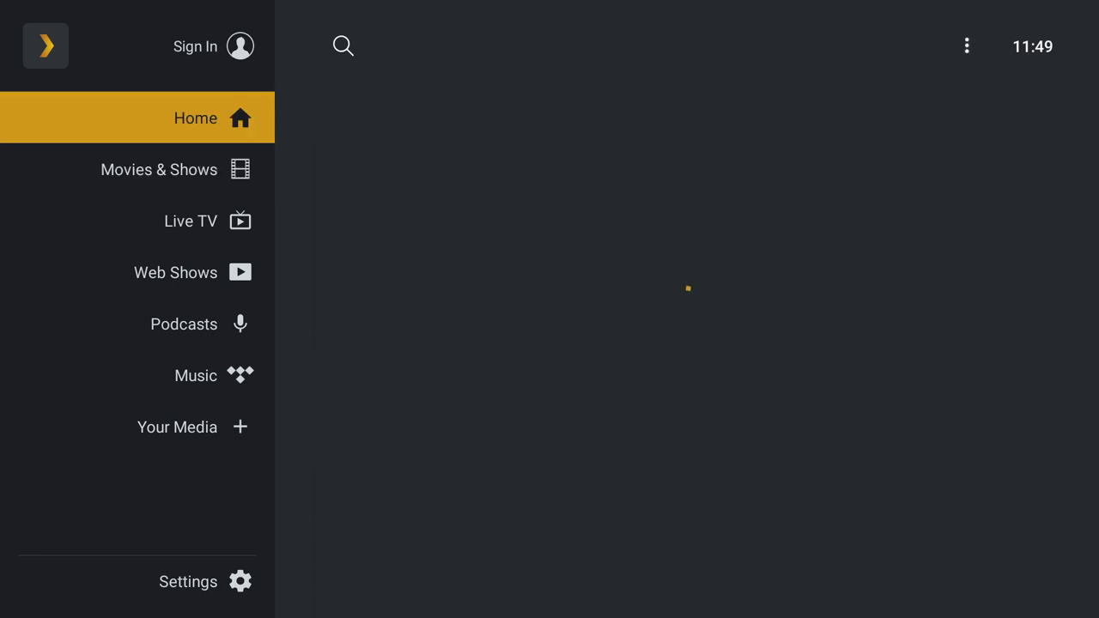